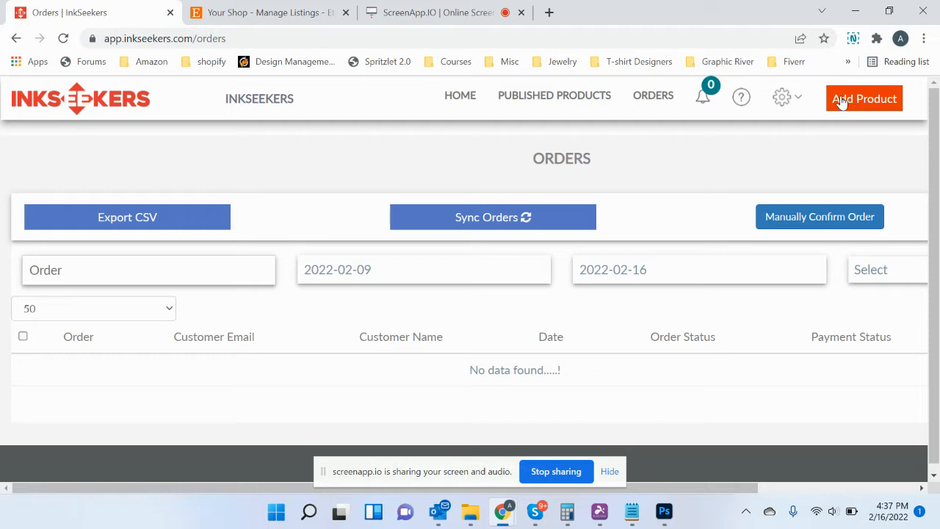
# Start a new product in the Mens Short Sleeve T-shirts subcategory of Short Sleeve T-shirts, using the Port & Company Ring Spun Cotton Tee.
pyautogui.click(854, 103)
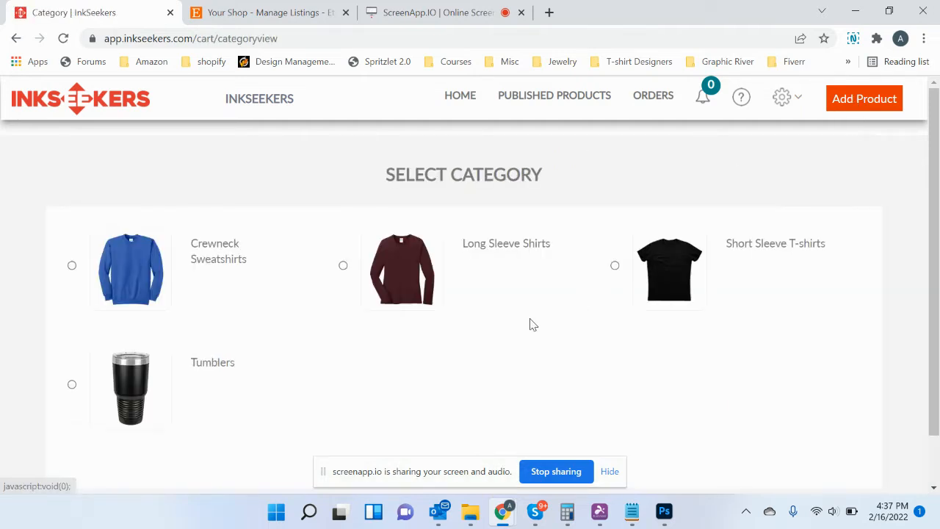
pyautogui.click(676, 268)
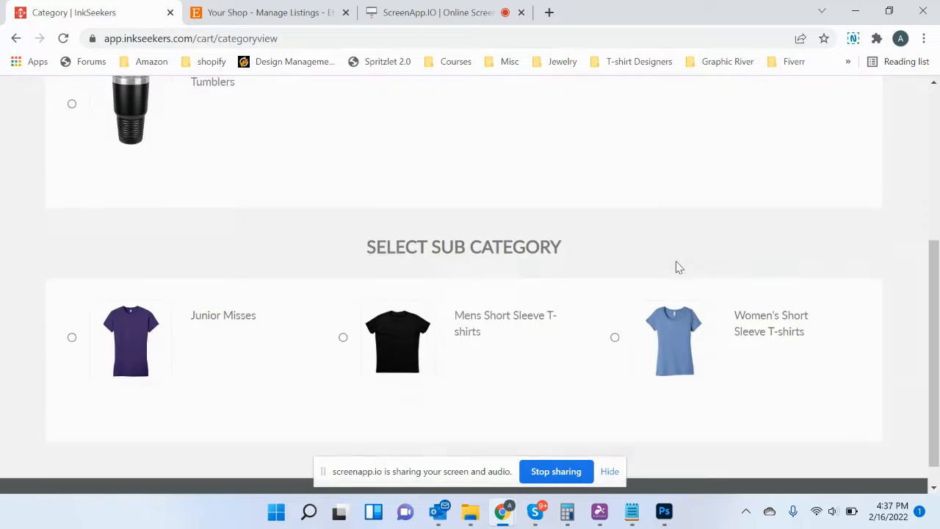
pyautogui.click(393, 323)
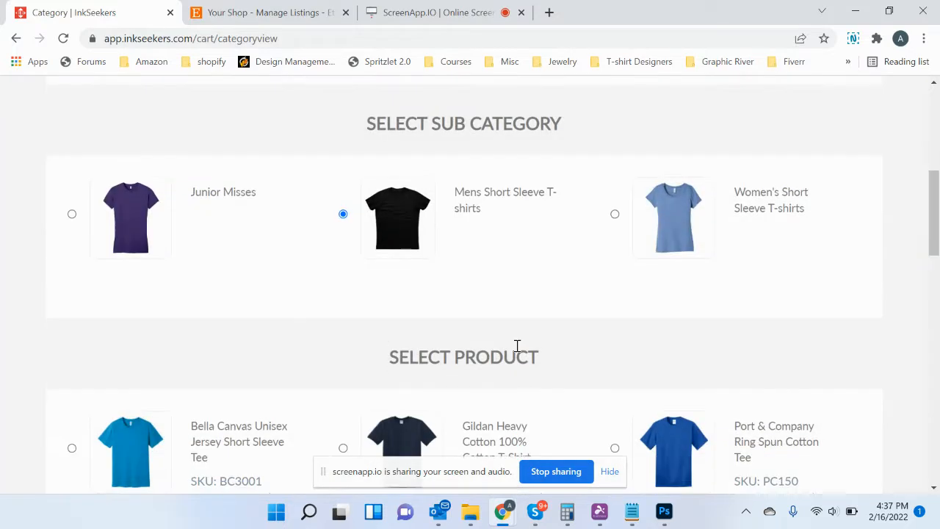
pyautogui.moveTo(936, 233); pyautogui.dragTo(936, 288)
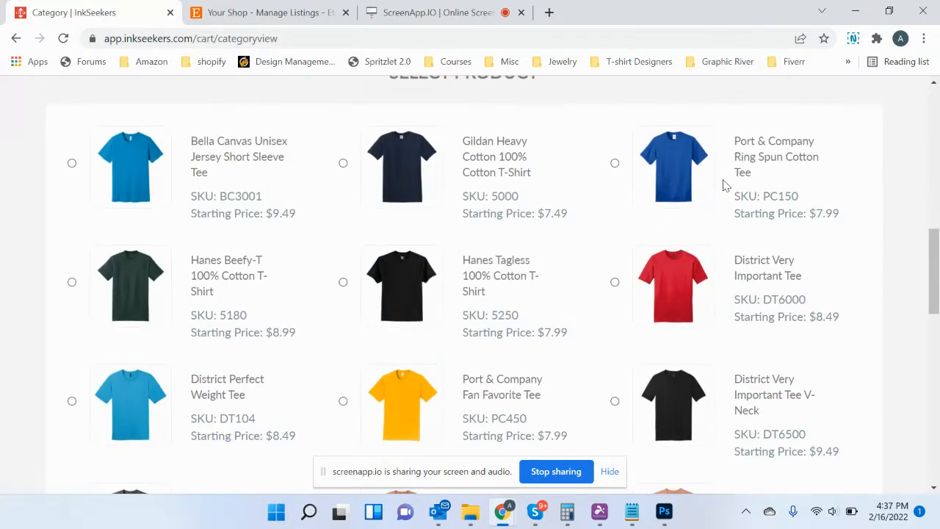
pyautogui.click(672, 169)
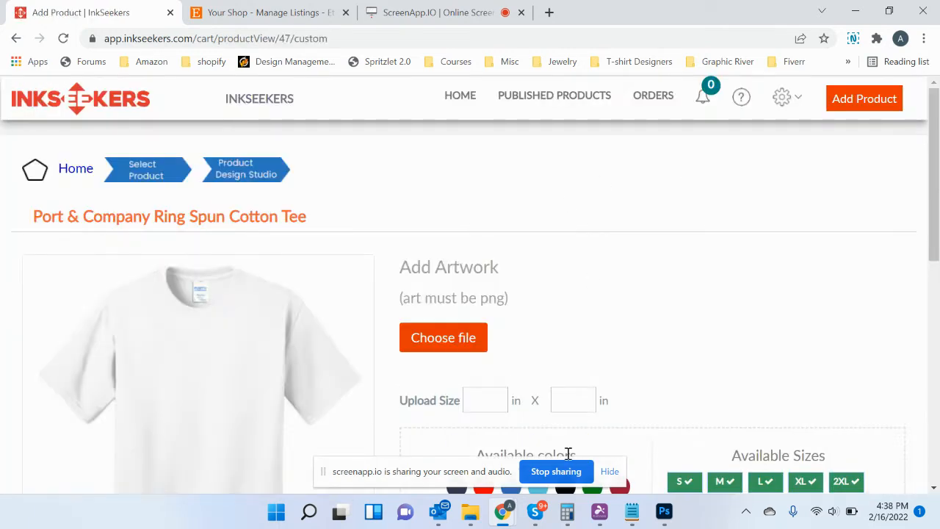
# Select Jet Black and Cardinal as the shirt colors, deselect White, and keep all sizes from S to 4XL.
pyautogui.click(616, 472)
pyautogui.moveTo(938, 225); pyautogui.dragTo(937, 293)
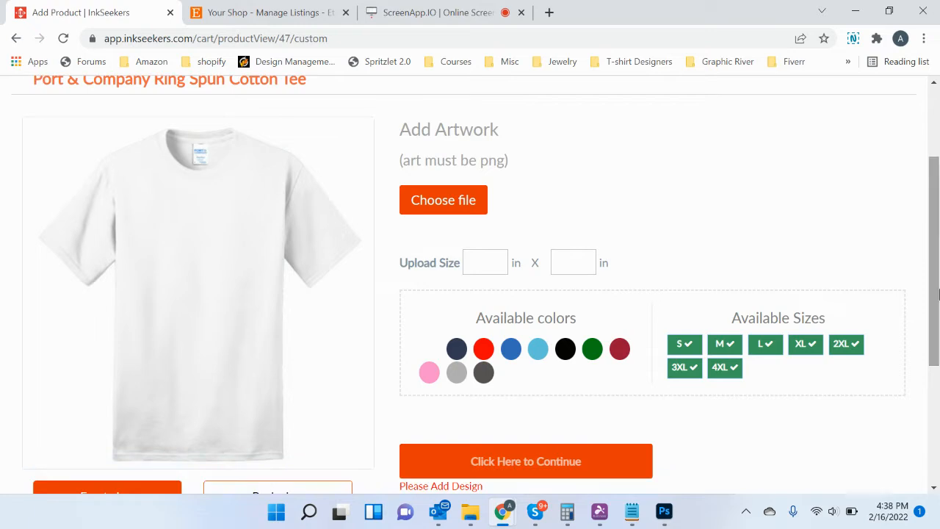
pyautogui.click(565, 348)
pyautogui.click(621, 351)
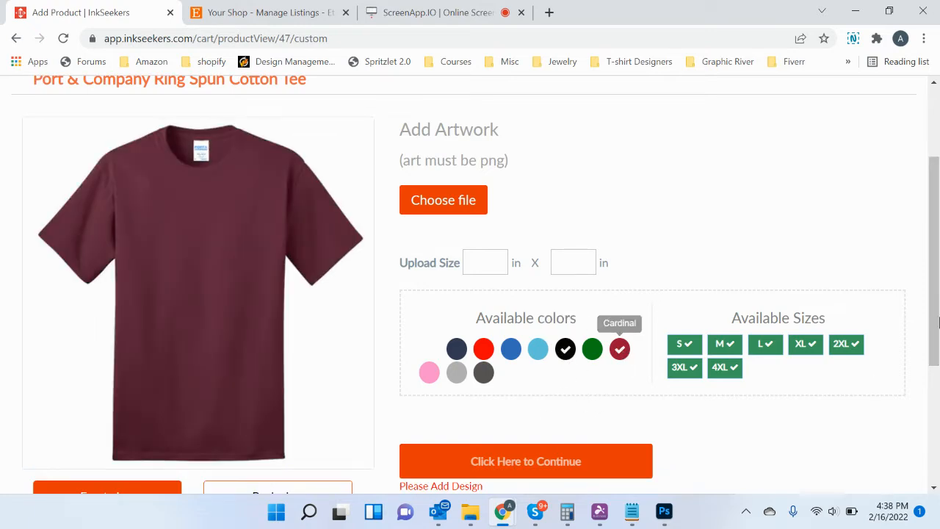
pyautogui.scroll(-3, 871, 382)
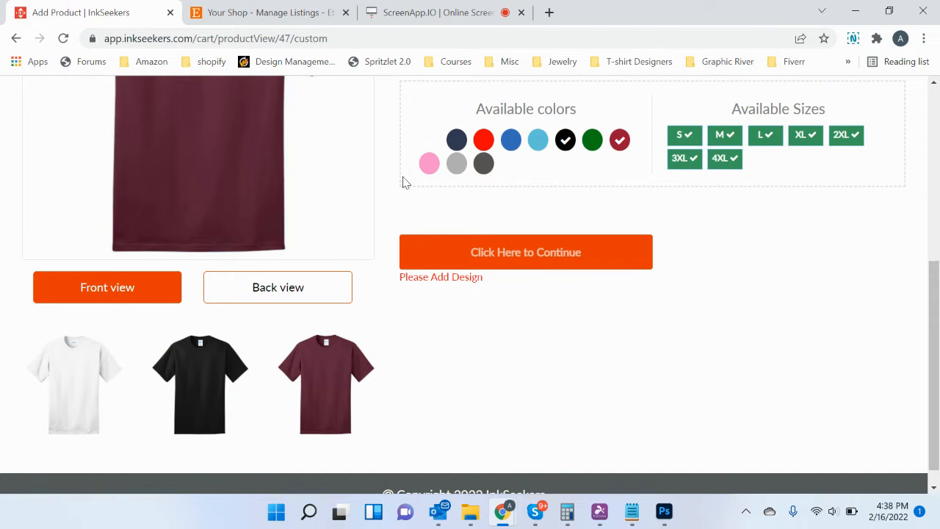
pyautogui.click(425, 142)
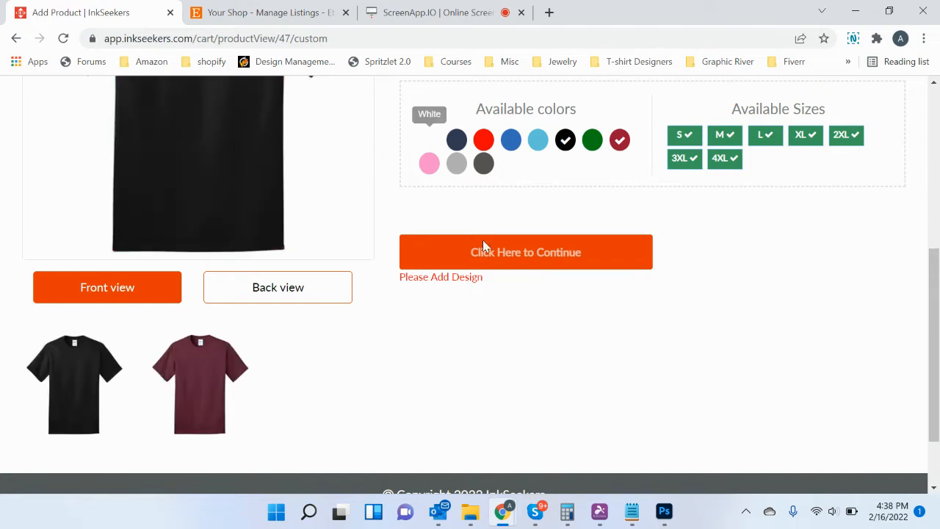
pyautogui.moveTo(932, 306); pyautogui.dragTo(938, 223)
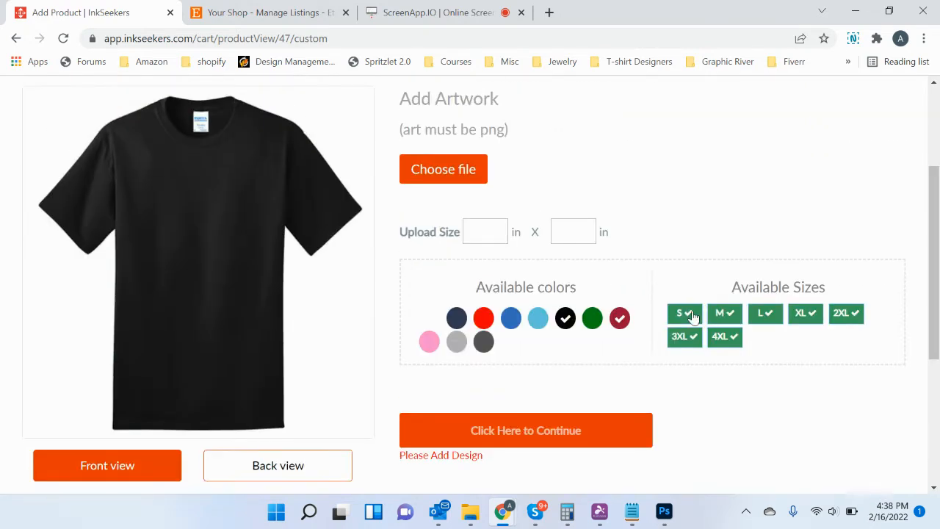
pyautogui.click(731, 338)
pyautogui.click(732, 338)
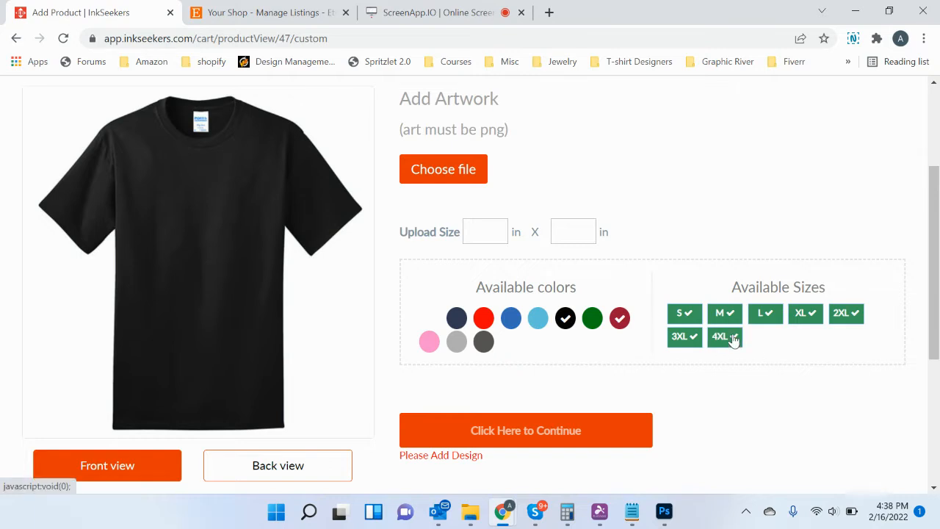
# Add the tiger artwork 20220117140326.png from the art library to the shirt and continue to the product details.
pyautogui.click(451, 171)
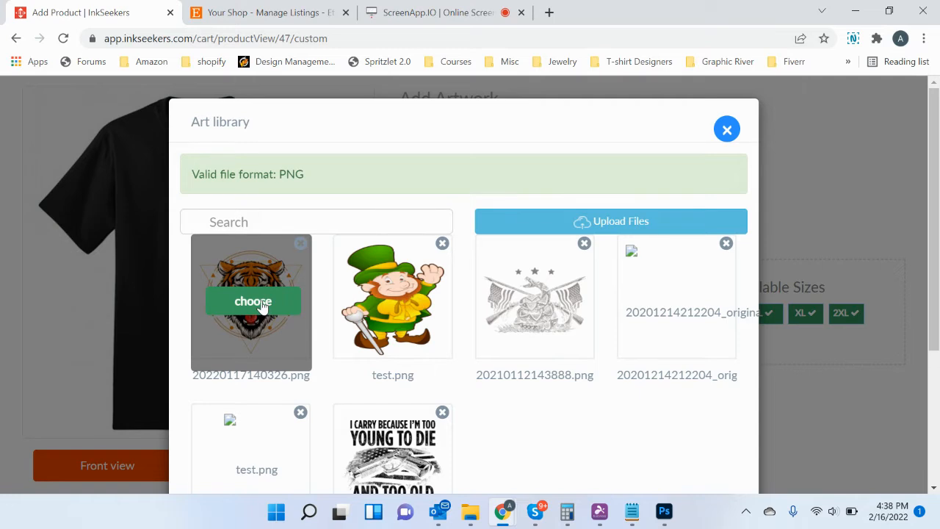
pyautogui.click(261, 300)
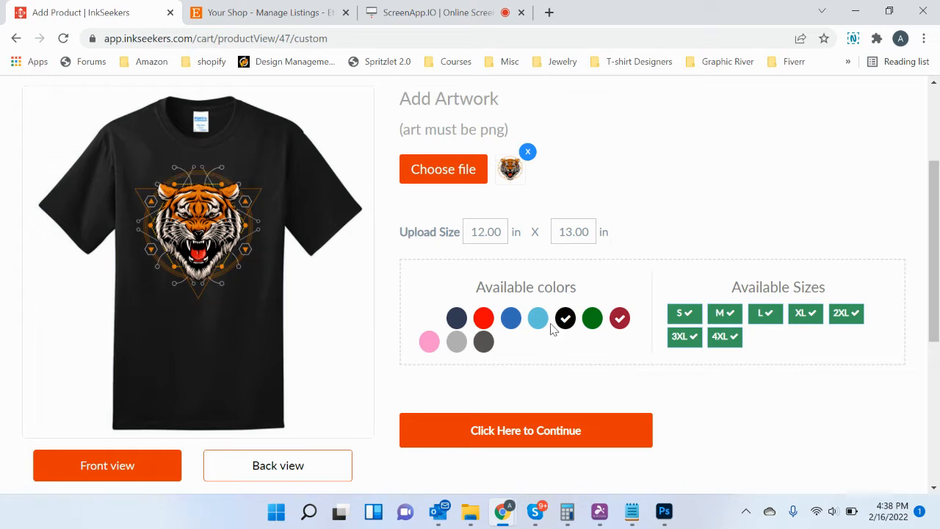
pyautogui.click(620, 317)
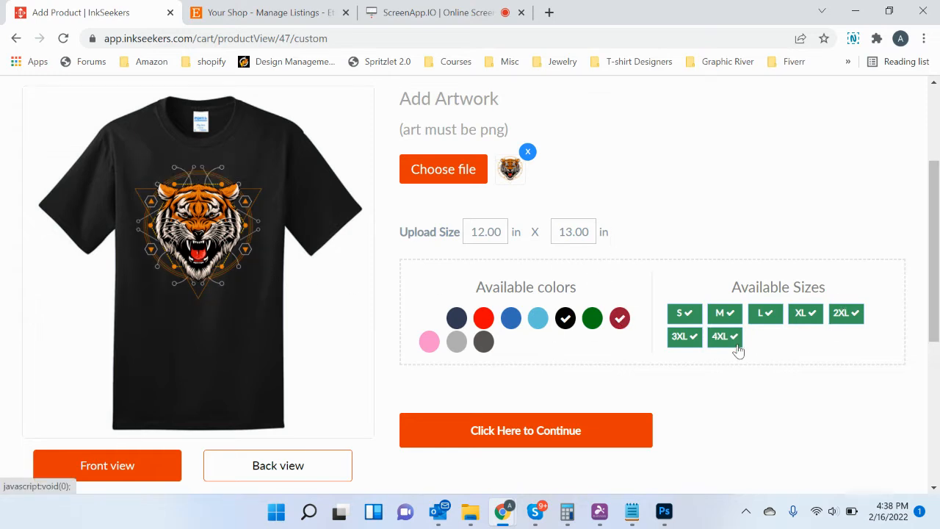
pyautogui.click(524, 429)
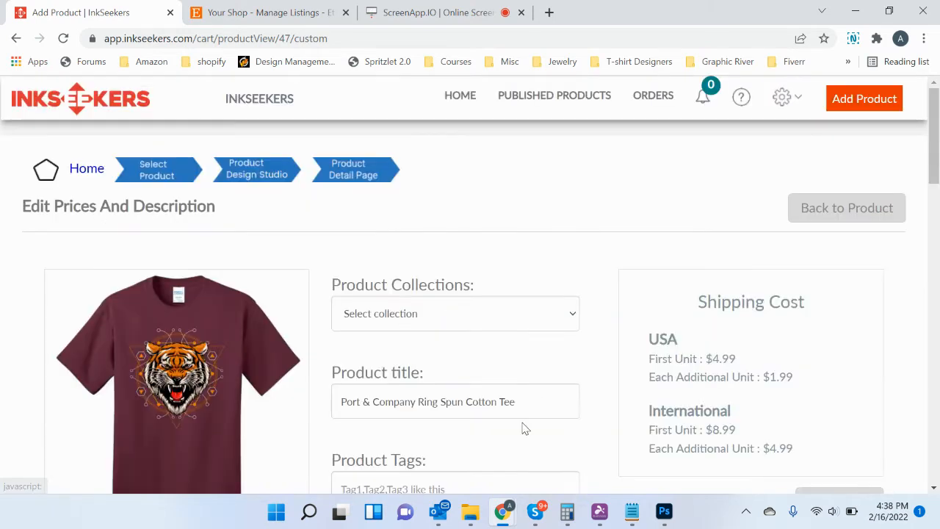
# Change the product title to "Inkseekers Test 2-16-22" and leave the product tags empty.
pyautogui.scroll(-3, 554, 197)
pyautogui.doubleClick(493, 189)
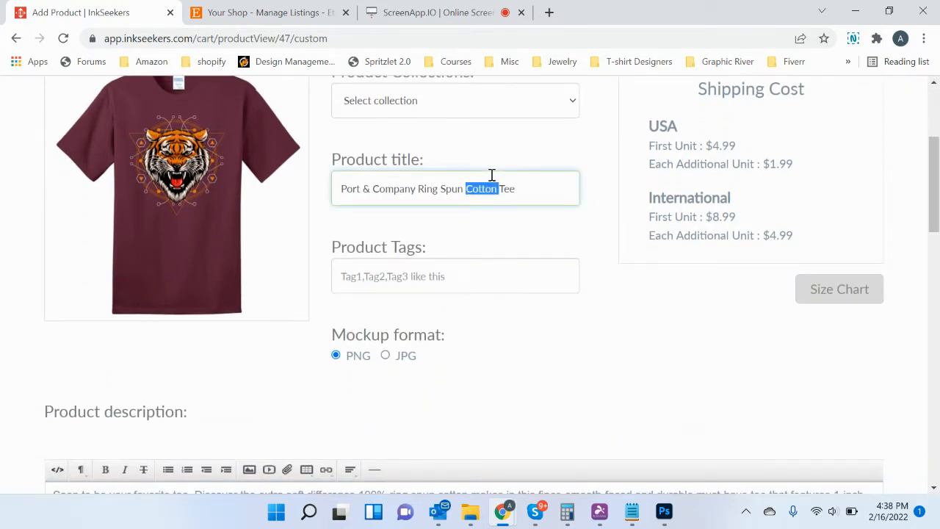
pyautogui.hotkey('ctrl', 'a')
pyautogui.write('In')
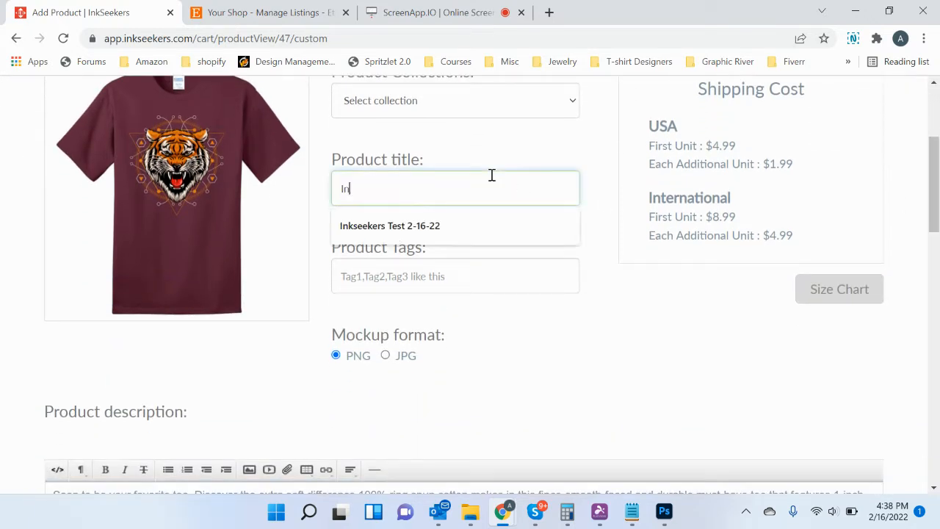
pyautogui.click(422, 227)
pyautogui.click(415, 279)
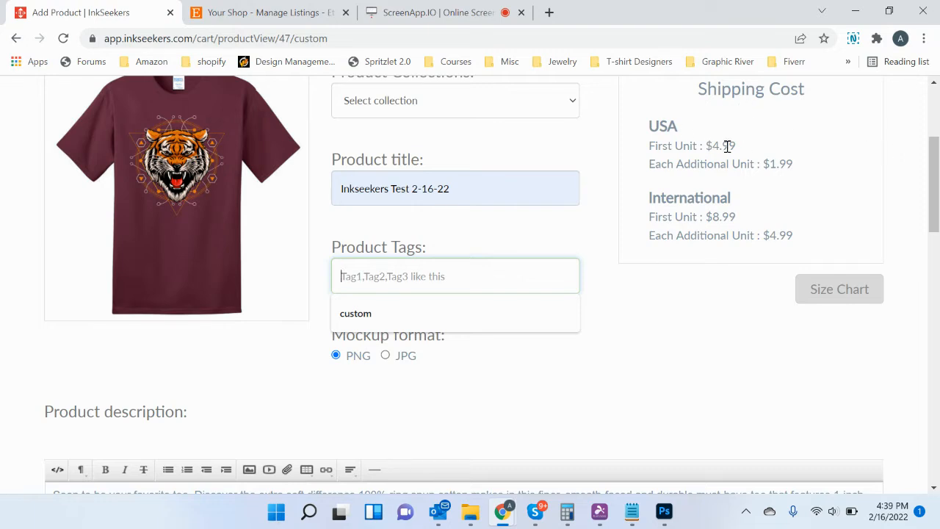
pyautogui.click(659, 130)
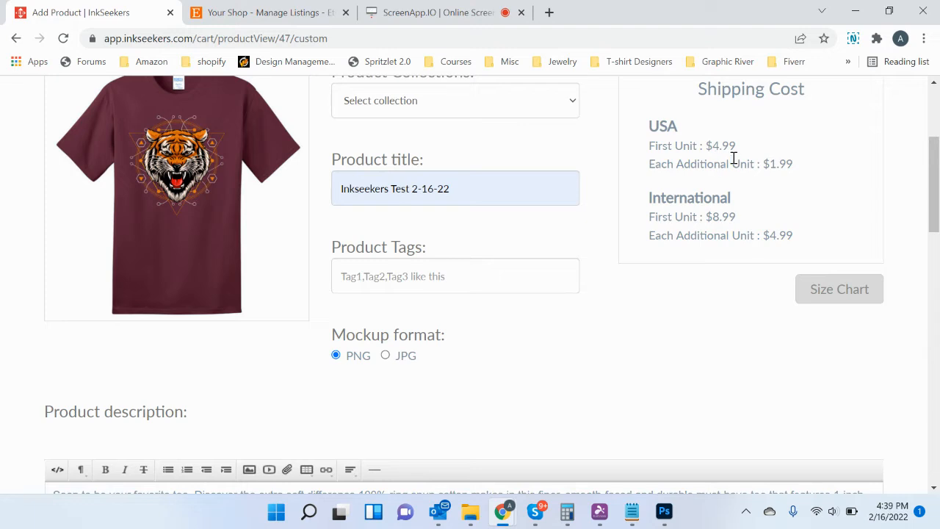
# Replace the whole default product description with "Test Description".
pyautogui.moveTo(938, 237)
pyautogui.mouseDown()
pyautogui.moveTo(938, 265)
pyautogui.moveTo(938, 228)
pyautogui.mouseUp()
pyautogui.scroll(-4, 386, 408)
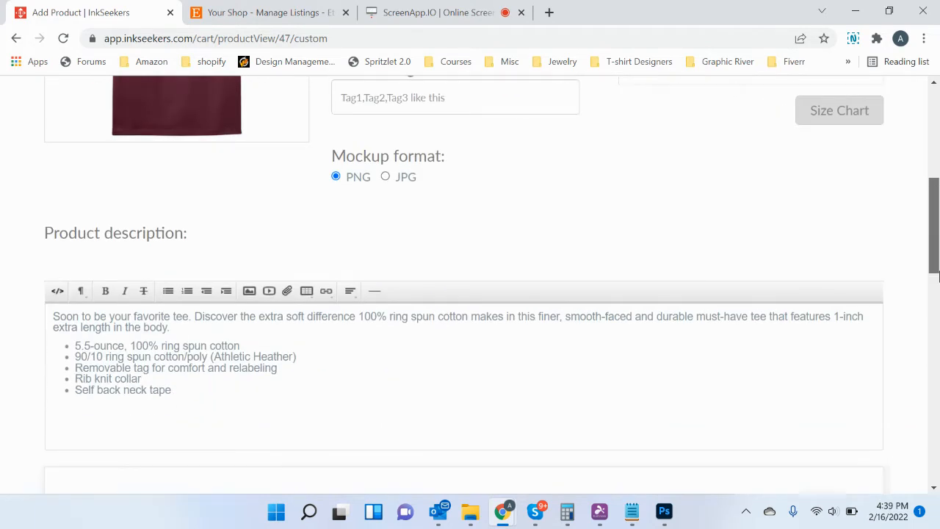
pyautogui.click(359, 359)
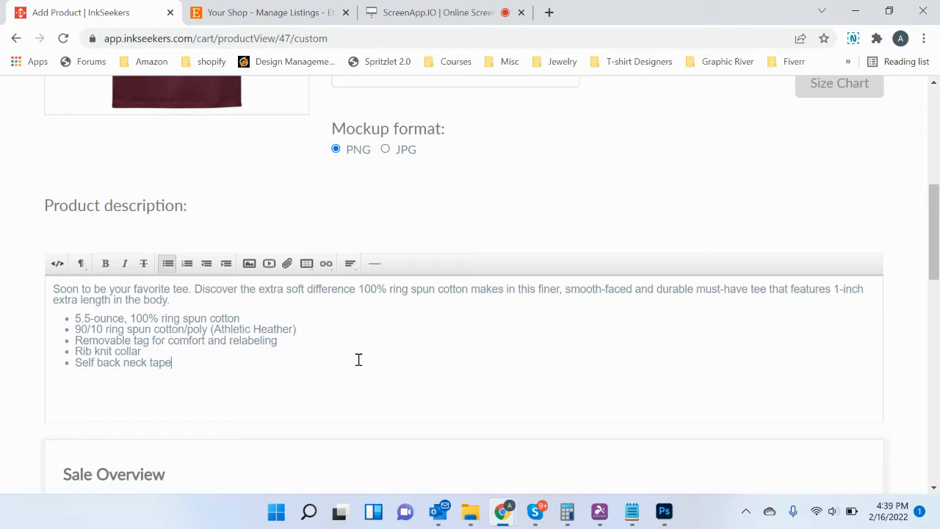
pyautogui.hotkey('ctrl', 'a')
pyautogui.press('BackSpace')
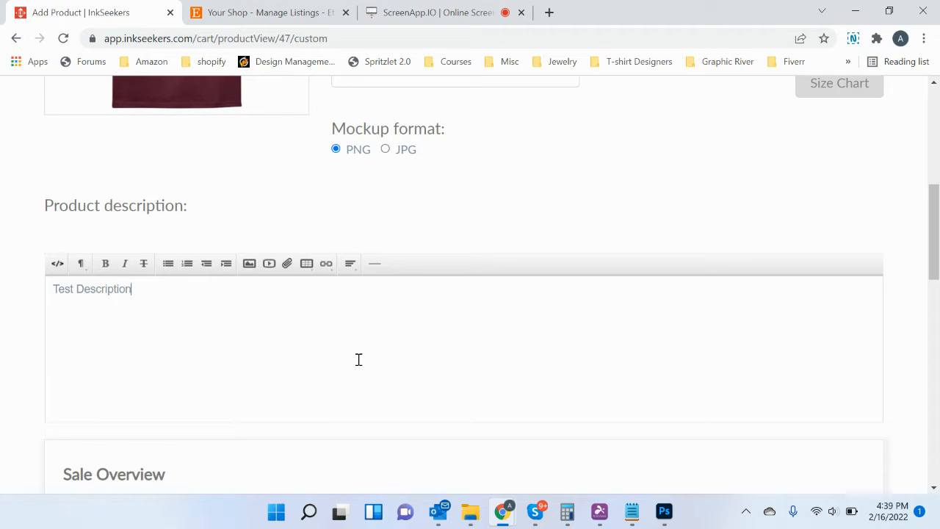
# Set the margin for all color and size variants to 15 in the Sale Overview.
pyautogui.scroll(-6, 938, 296)
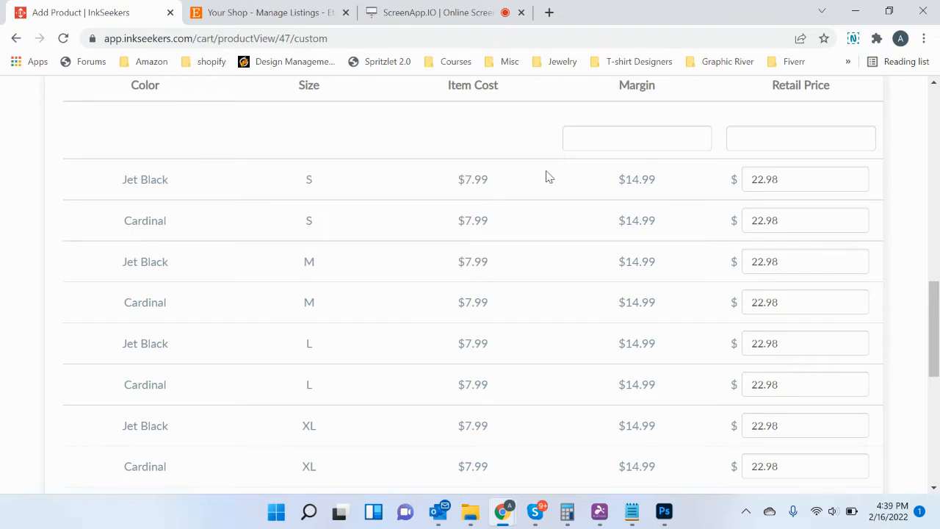
pyautogui.click(645, 139)
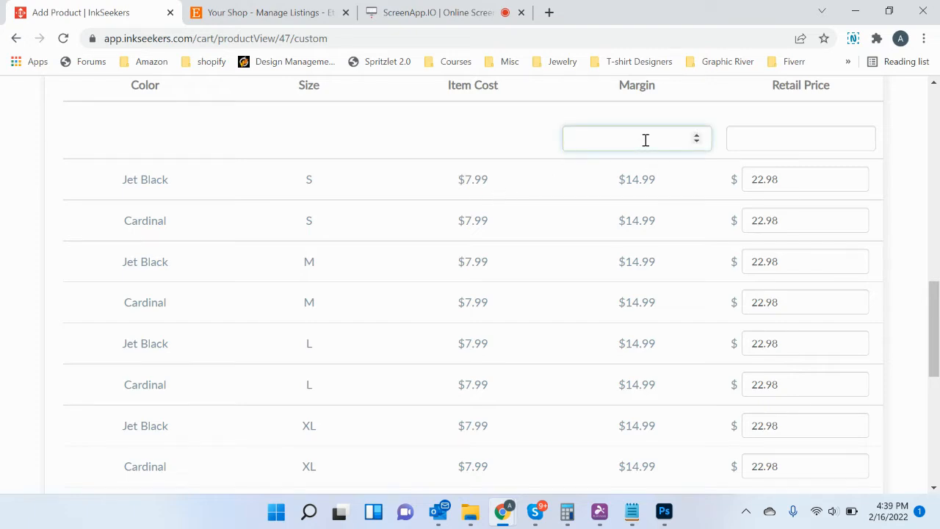
pyautogui.write('15')
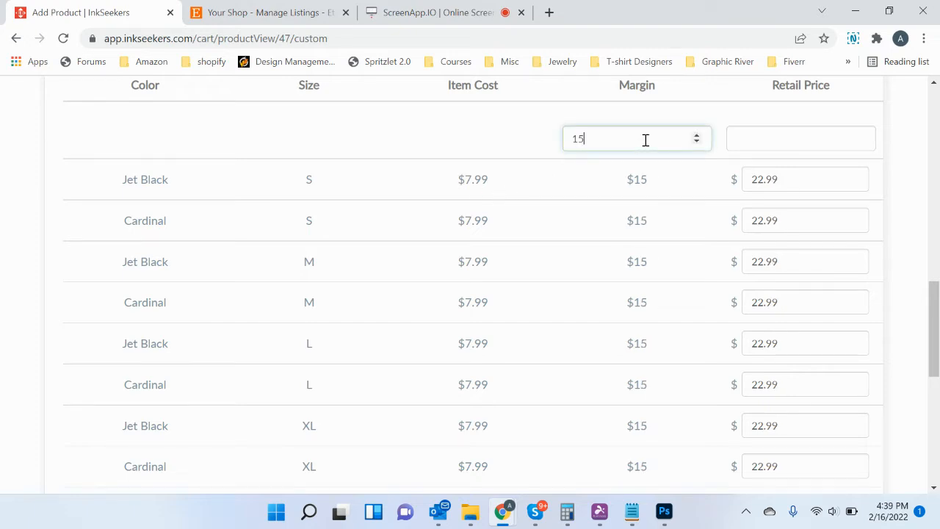
pyautogui.moveTo(938, 347); pyautogui.dragTo(937, 327)
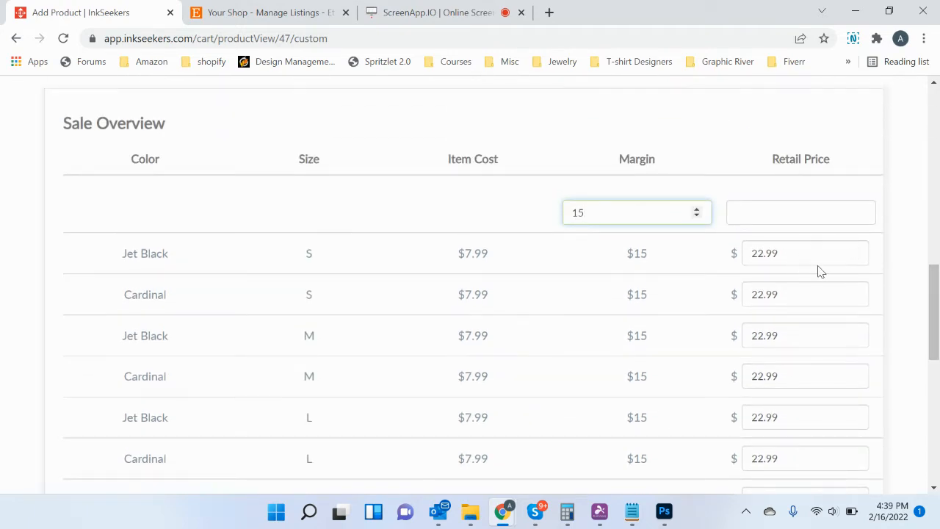
# Set the mockup format to JPG and submit the product to the store.
pyautogui.moveTo(937, 330); pyautogui.dragTo(938, 213)
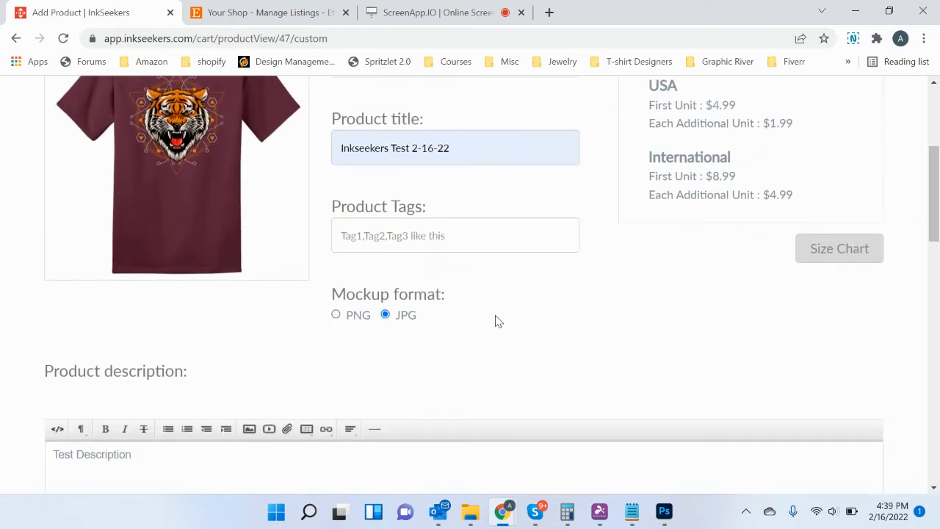
pyautogui.moveTo(938, 194); pyautogui.dragTo(938, 445)
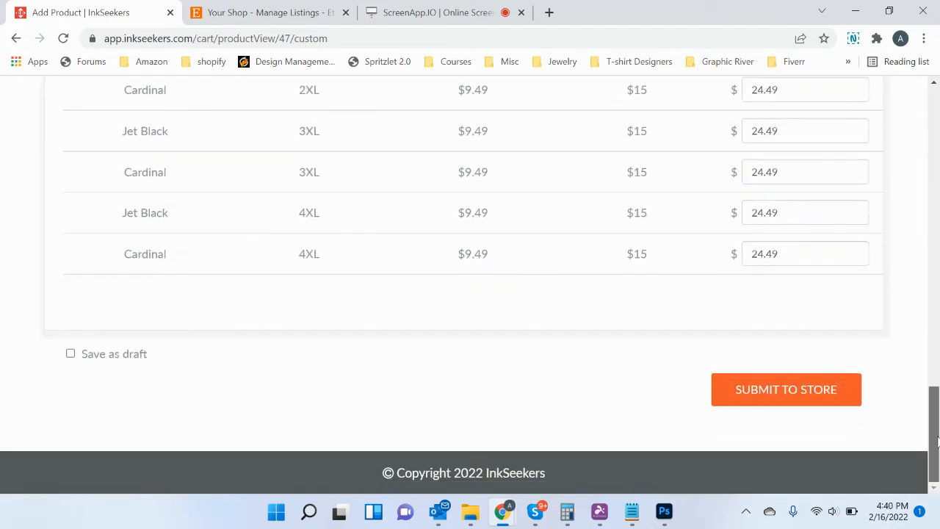
pyautogui.click(792, 395)
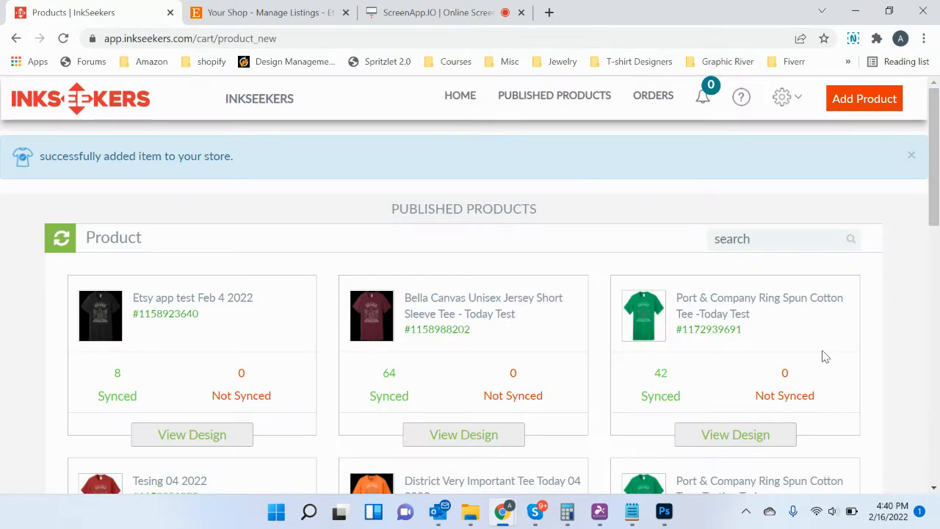
# Switch to Etsy, refresh the draft listings, open Inkseekers Test 2-16-22, and make the black shirt its primary photo.
pyautogui.click(252, 7)
pyautogui.click(63, 38)
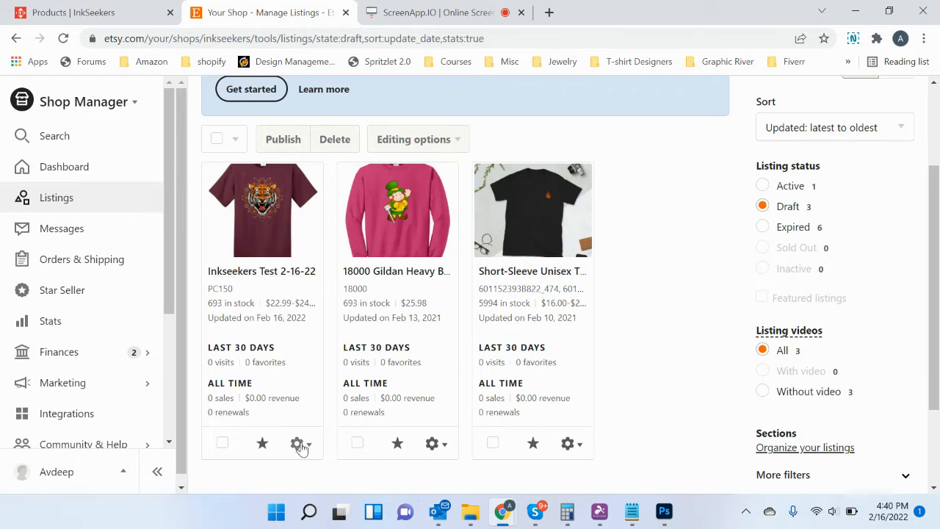
pyautogui.click(269, 276)
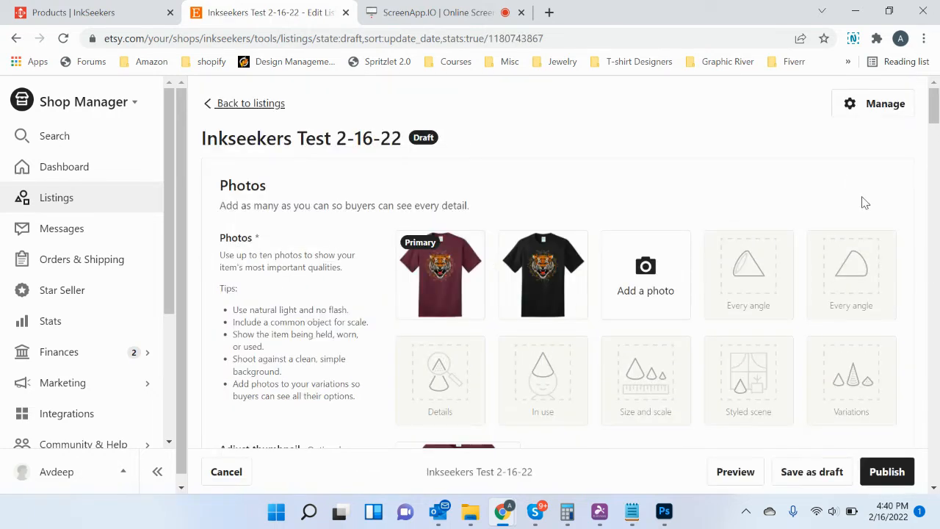
pyautogui.moveTo(553, 286); pyautogui.dragTo(440, 272)
# Enlarge the black shirt slightly in the listing thumbnail, center it in the frame, and save the adjusted thumbnail.
pyautogui.click(937, 134)
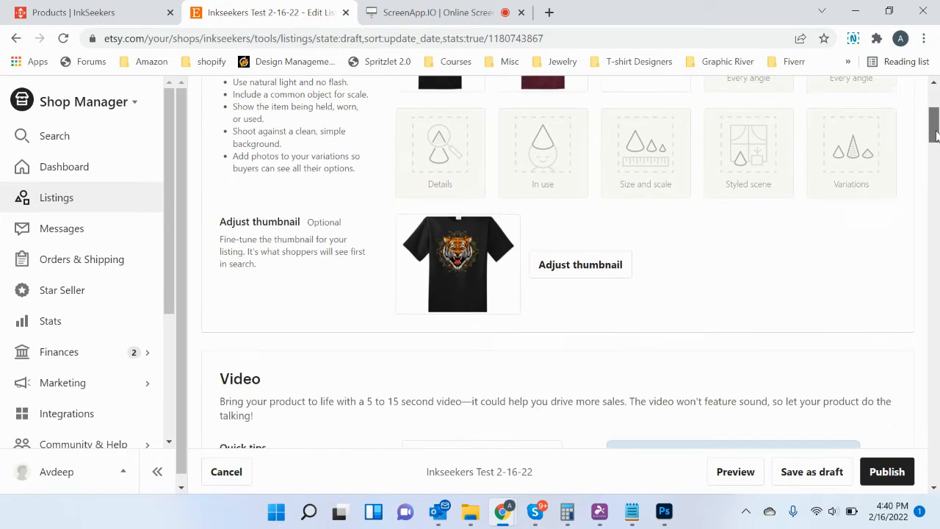
pyautogui.click(577, 265)
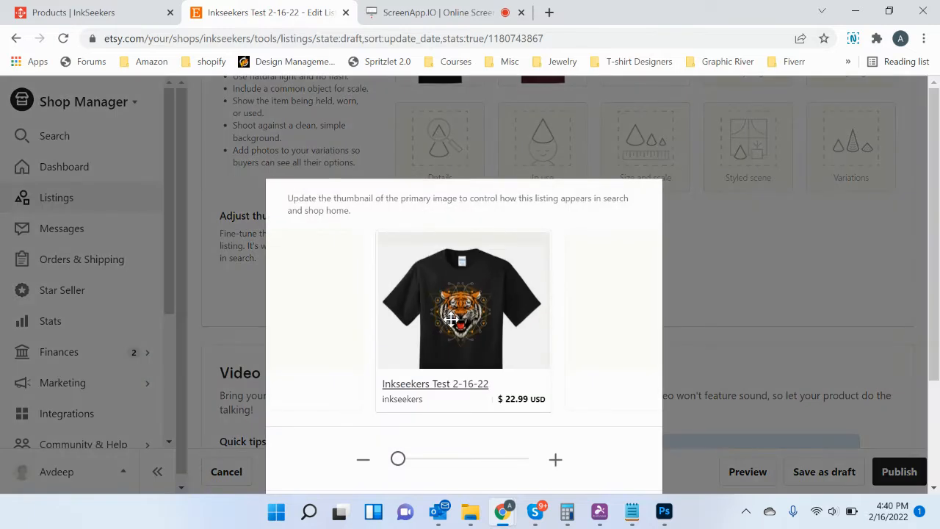
pyautogui.moveTo(452, 297); pyautogui.dragTo(455, 307)
pyautogui.click(557, 466)
pyautogui.click(557, 466)
pyautogui.click(557, 467)
pyautogui.click(557, 467)
pyautogui.click(557, 467)
pyautogui.click(557, 467)
pyautogui.click(557, 466)
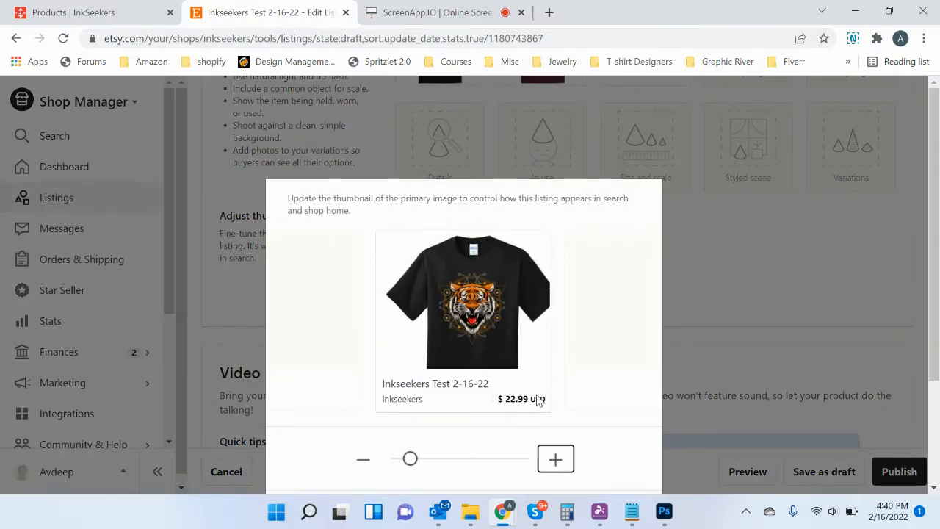
pyautogui.moveTo(512, 353); pyautogui.dragTo(496, 350)
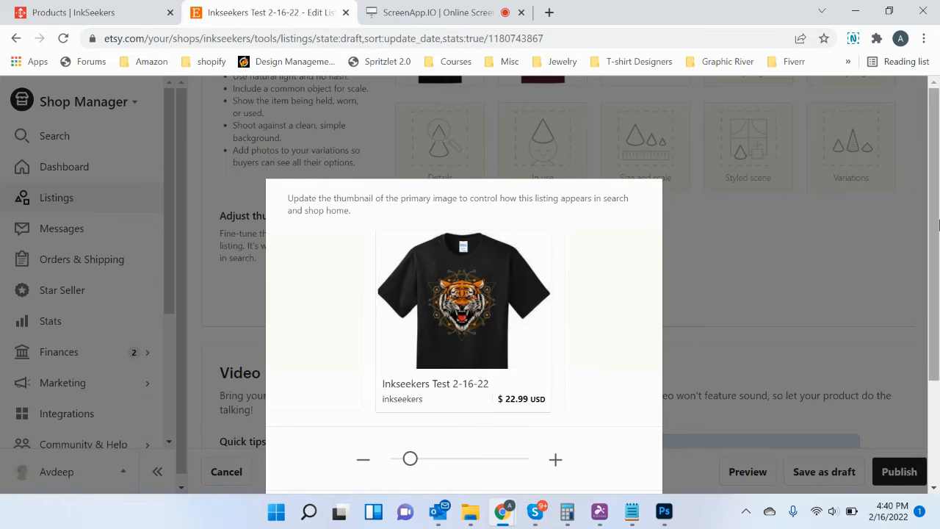
pyautogui.scroll(-2, 639, 390)
pyautogui.click(629, 374)
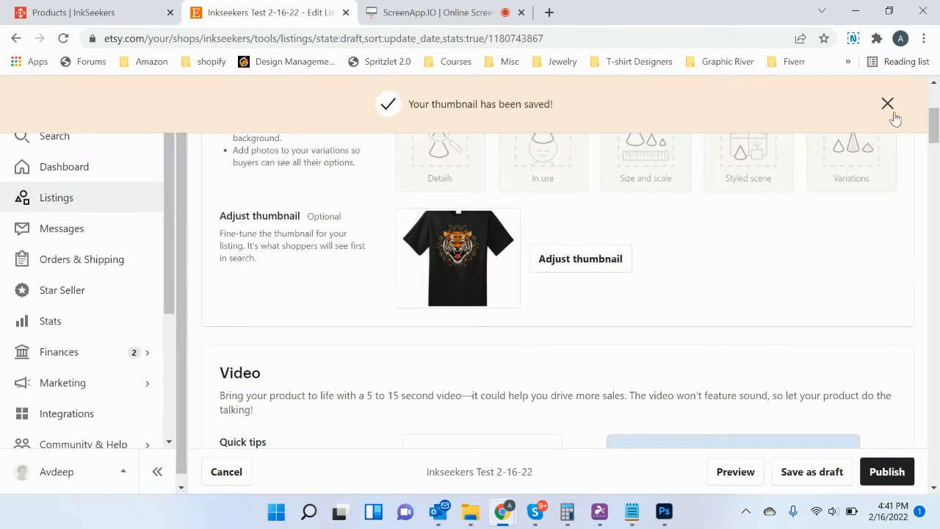
# Set the maker in the listing details to "Another company or person".
pyautogui.moveTo(934, 126); pyautogui.dragTo(937, 184)
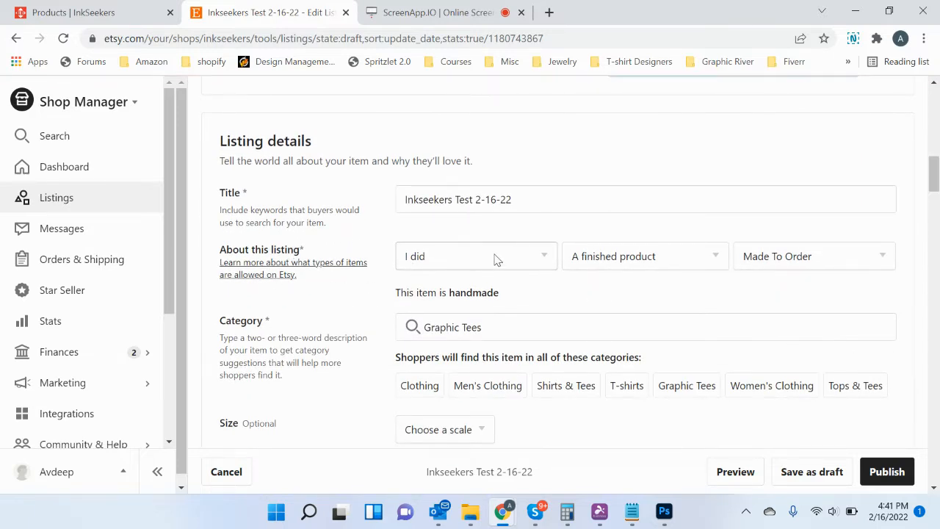
pyautogui.click(537, 259)
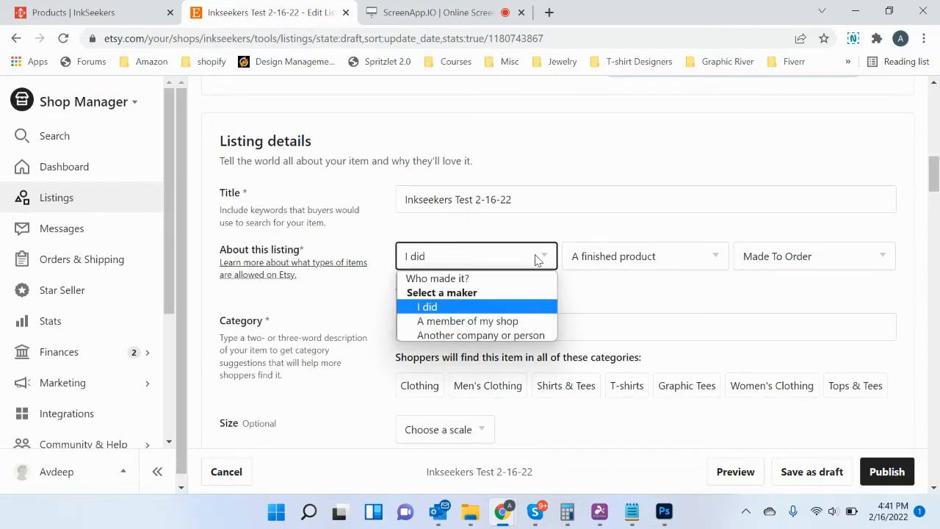
pyautogui.click(484, 336)
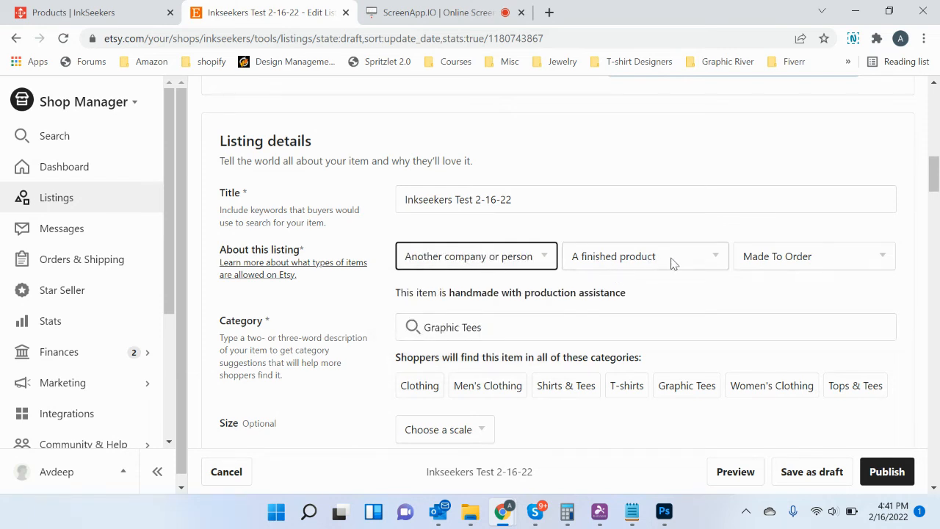
# Start a new production partner named Inkseekers, hide its name from buyers, and give it the descriptive title "A Print Shop".
pyautogui.moveTo(936, 180); pyautogui.dragTo(936, 252)
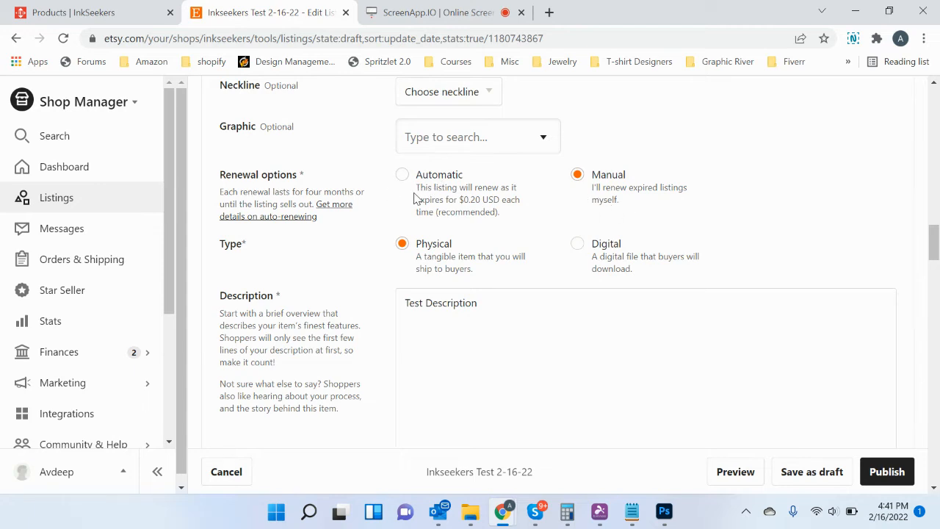
pyautogui.moveTo(934, 244); pyautogui.dragTo(936, 285)
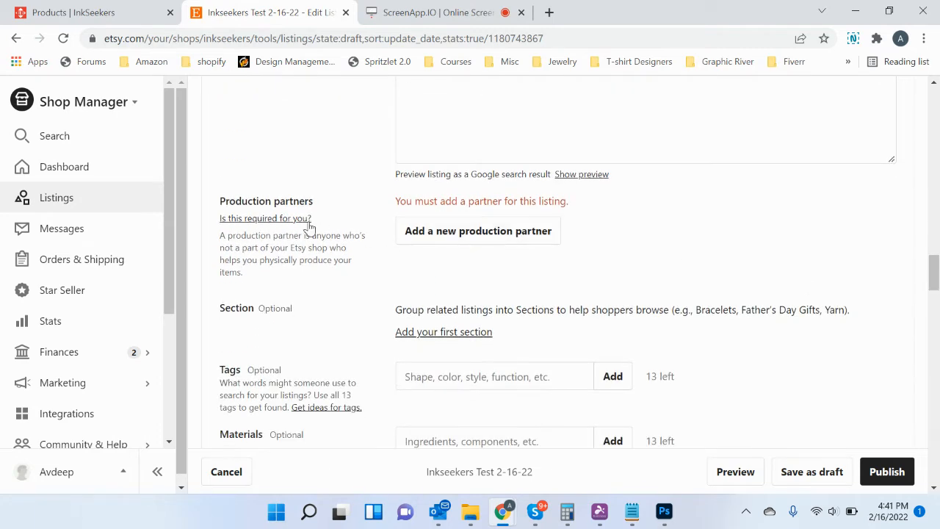
pyautogui.click(477, 232)
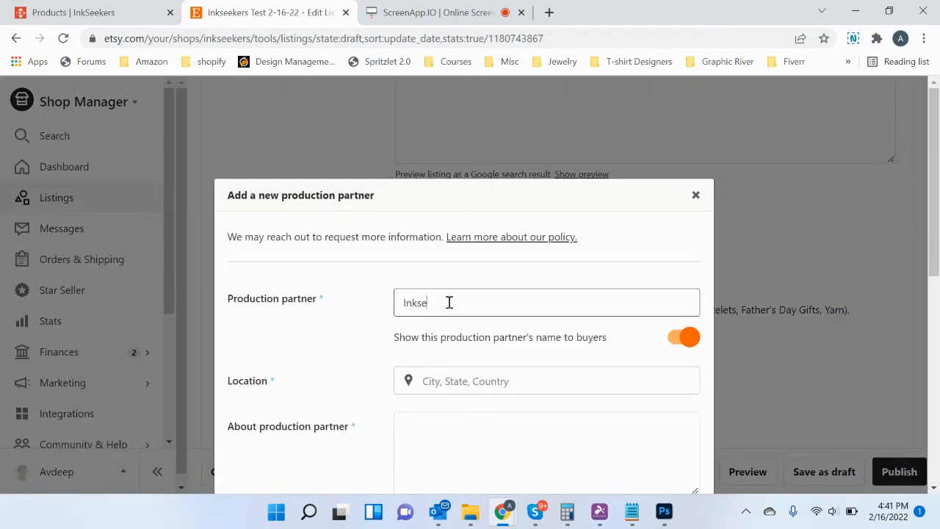
pyautogui.write('Inkseekers')
pyautogui.click(678, 336)
pyautogui.click(448, 385)
pyautogui.write('A')
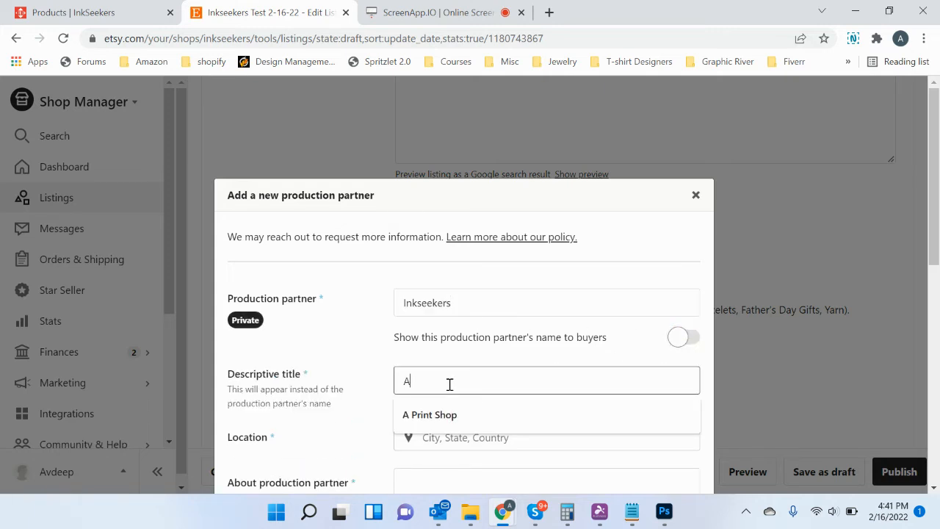
pyautogui.click(430, 414)
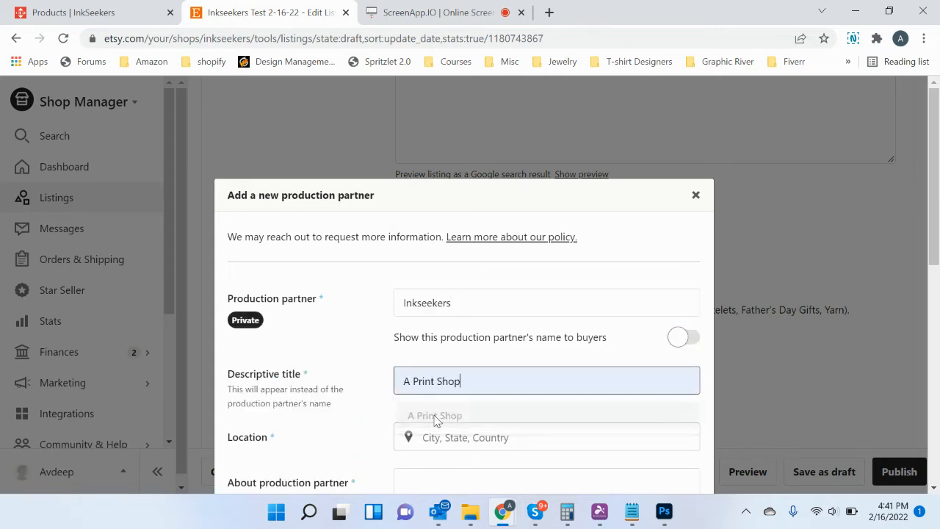
# Set the production partner's location to Bellingham, Washington, United States Of America.
pyautogui.scroll(-3, 938, 218)
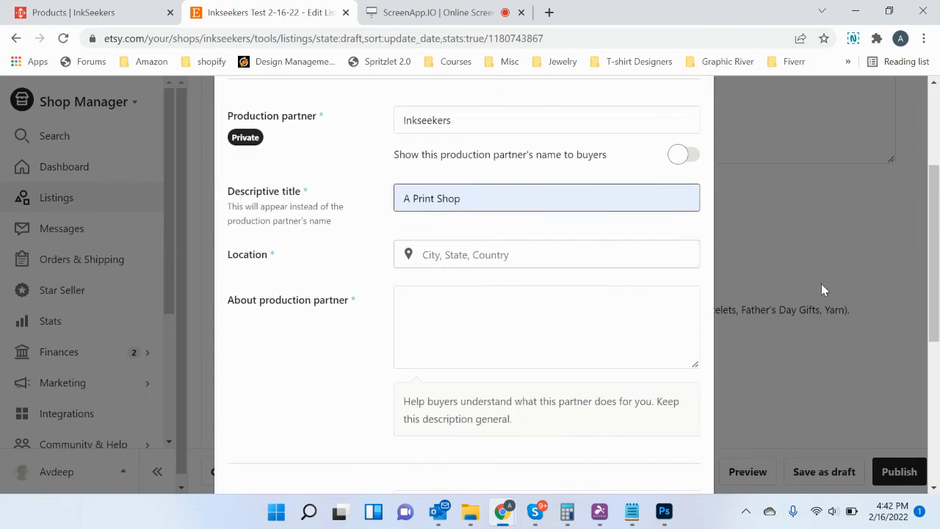
pyautogui.click(502, 267)
pyautogui.write('Bellingham')
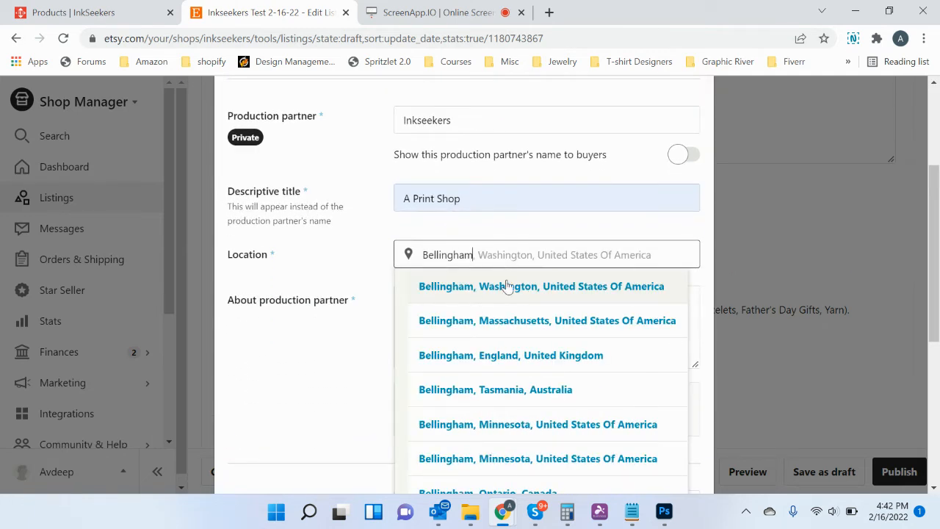
pyautogui.click(507, 287)
# Describe the production partner as: "Your Store Name" uses print shop to print our designs on t-shirts, crewnecks, hoodies etc.
pyautogui.click(479, 315)
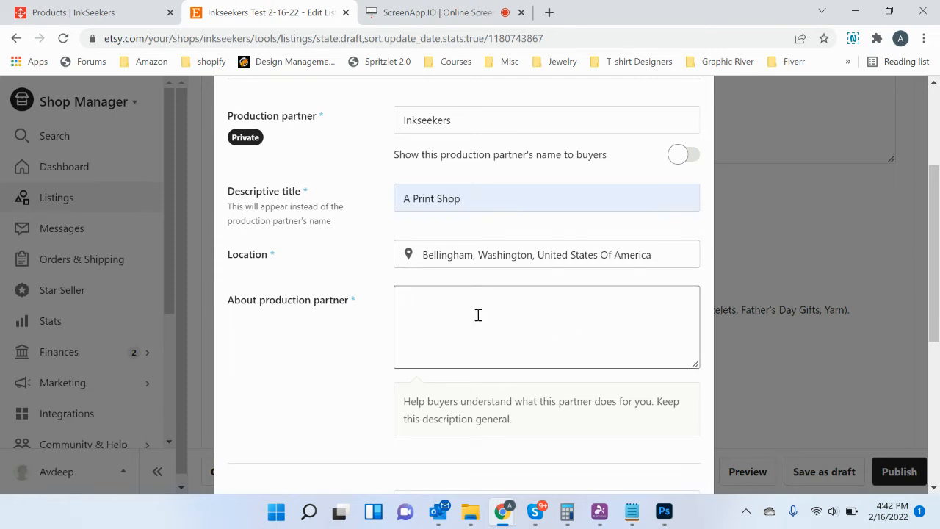
pyautogui.write('"Your Store Name" uses print shop to print our design')
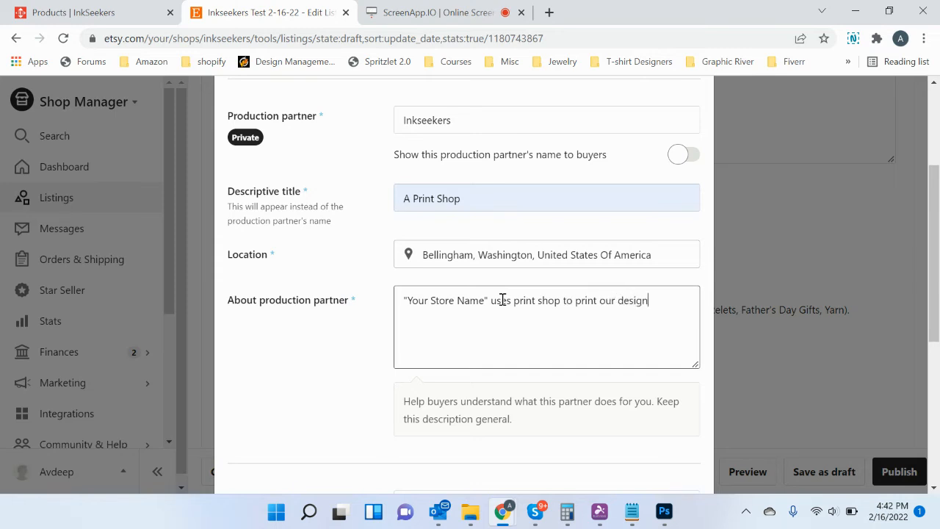
pyautogui.write('s on t-shirts, crewnecks, h')
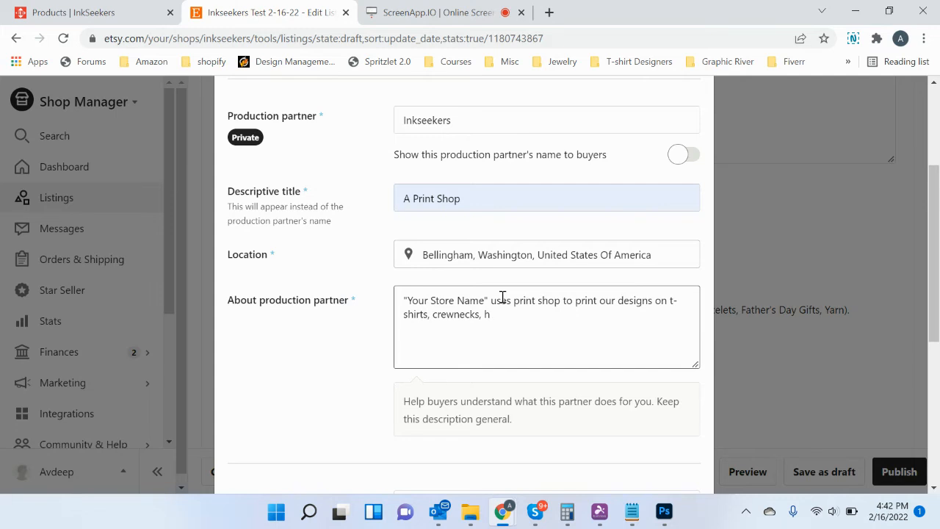
pyautogui.write('oodi')
# Answer the partnership questions with lacking the technical ability or equipment, "I design everything myself", and "They do everything for me".
pyautogui.moveTo(934, 309); pyautogui.dragTo(937, 383)
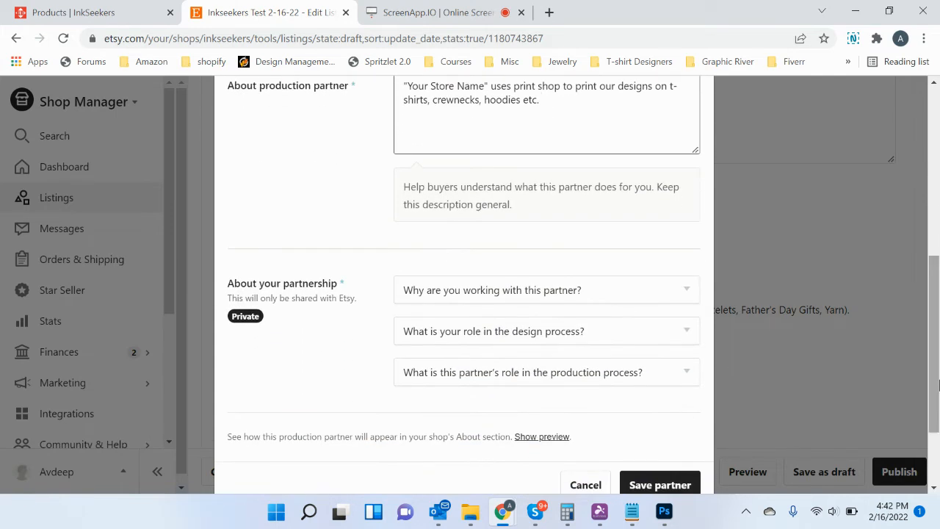
pyautogui.click(489, 294)
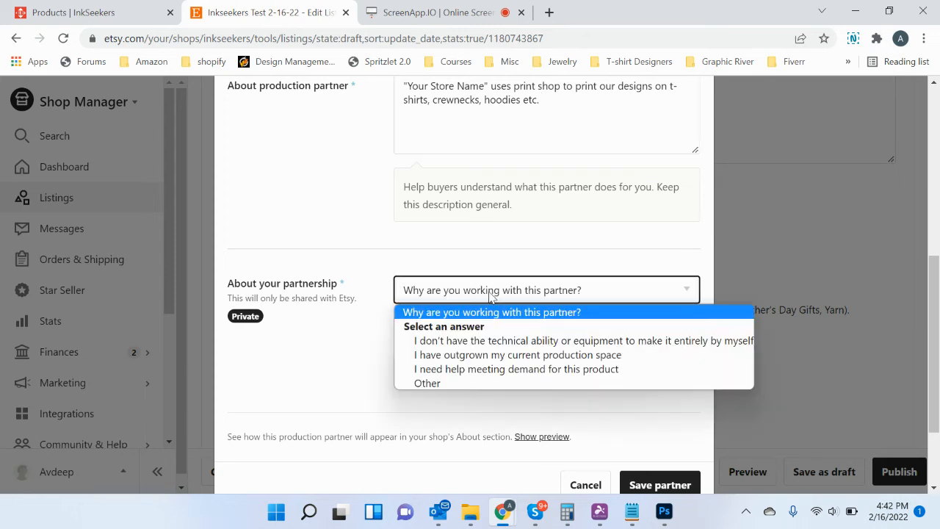
pyautogui.click(513, 342)
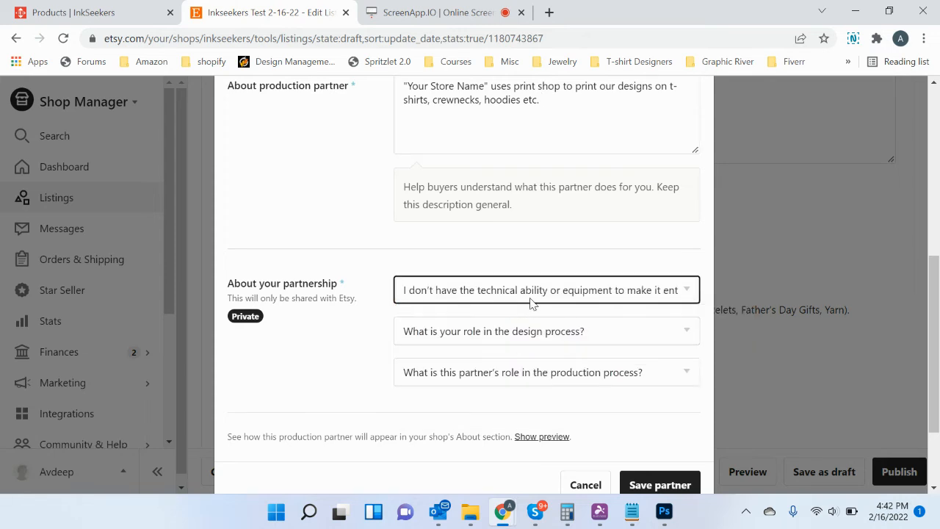
pyautogui.click(479, 338)
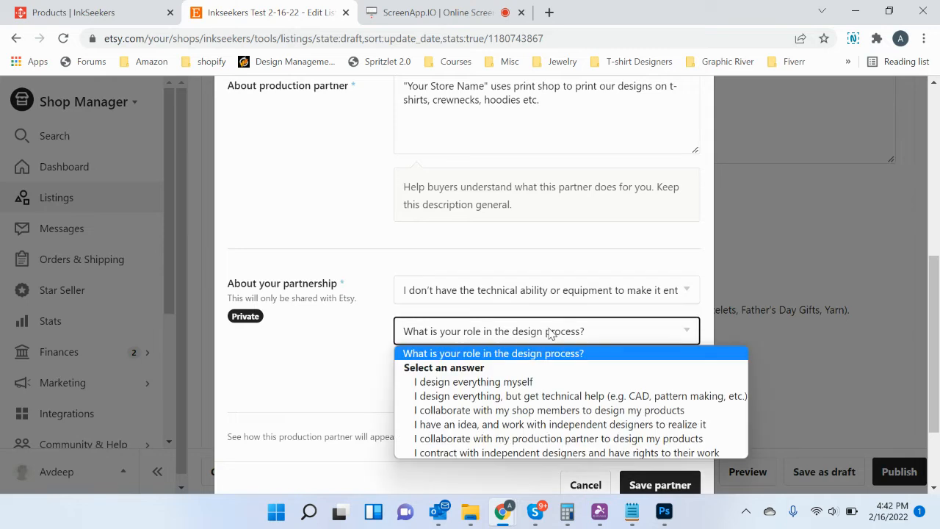
pyautogui.click(472, 382)
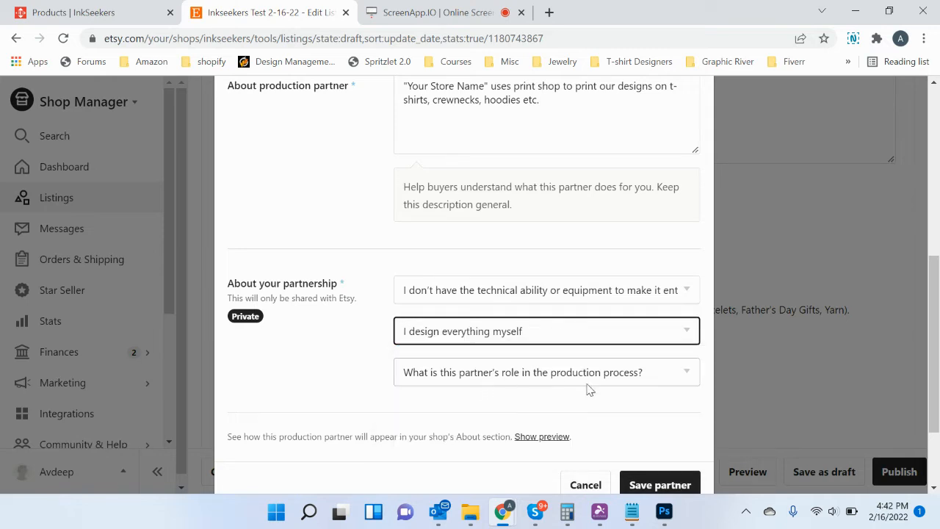
pyautogui.click(544, 376)
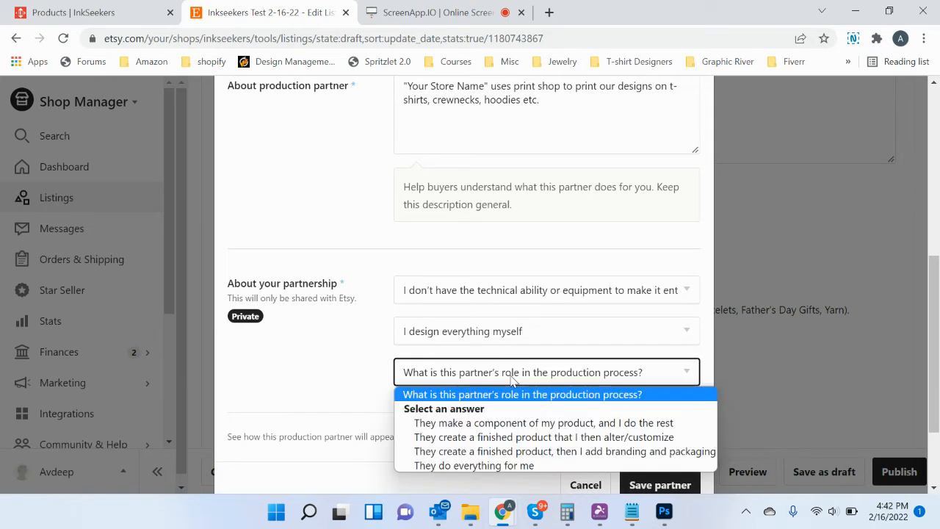
pyautogui.click(444, 467)
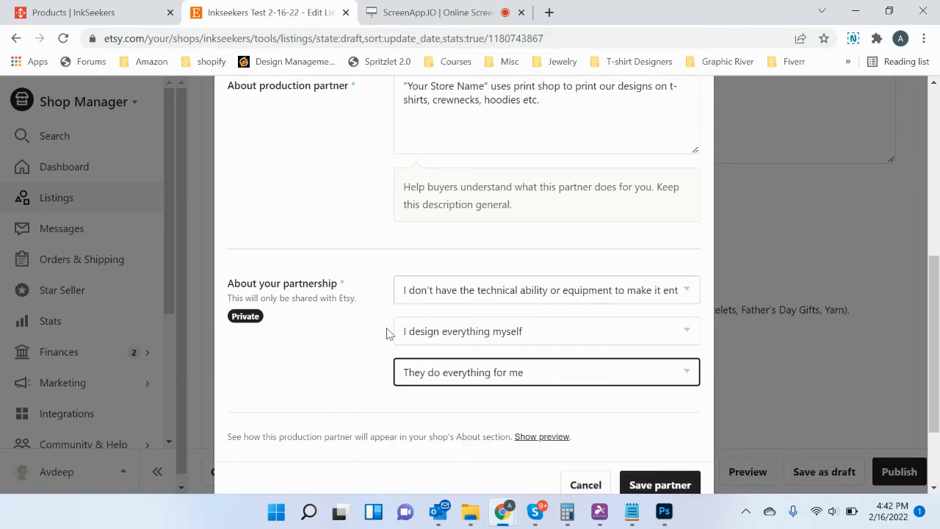
# Review the production partner form, save the partner, and assign Inkseekers to this listing.
pyautogui.scroll(5, 939, 381)
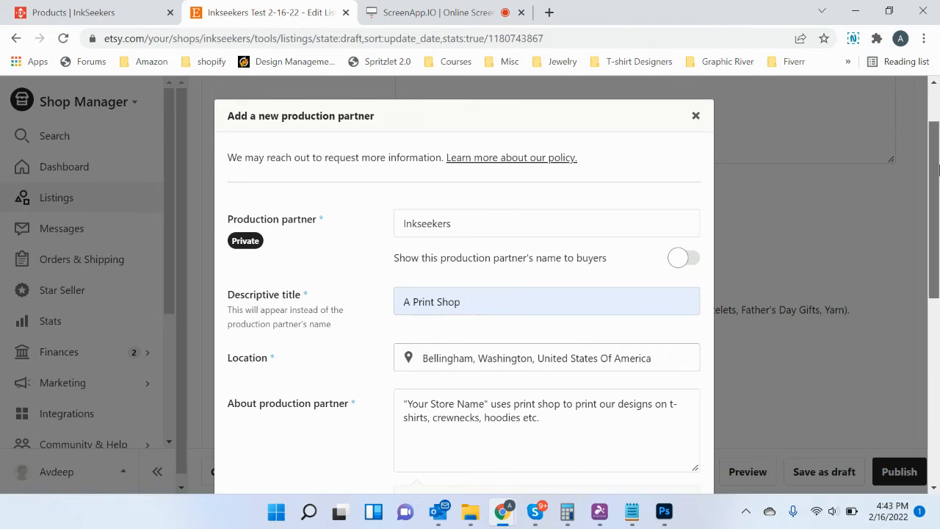
pyautogui.scroll(-2, 512, 244)
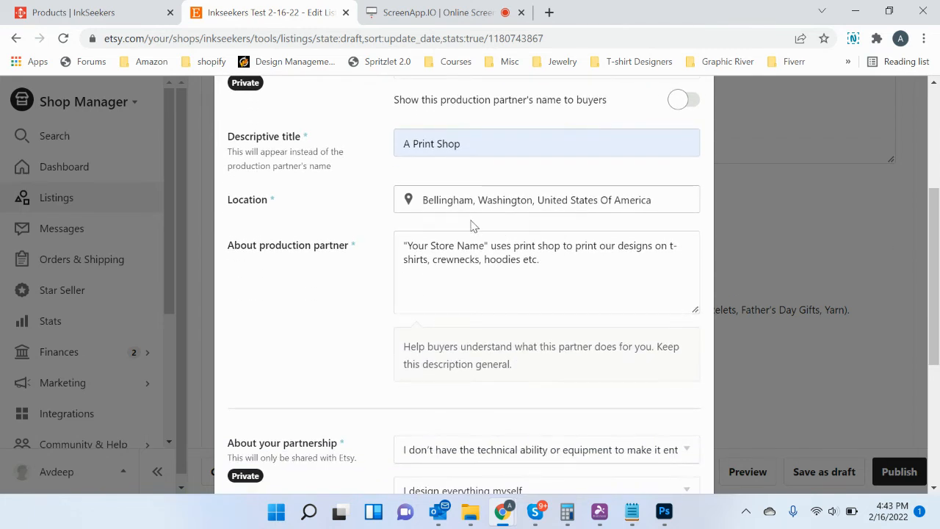
pyautogui.scroll(-1, 939, 271)
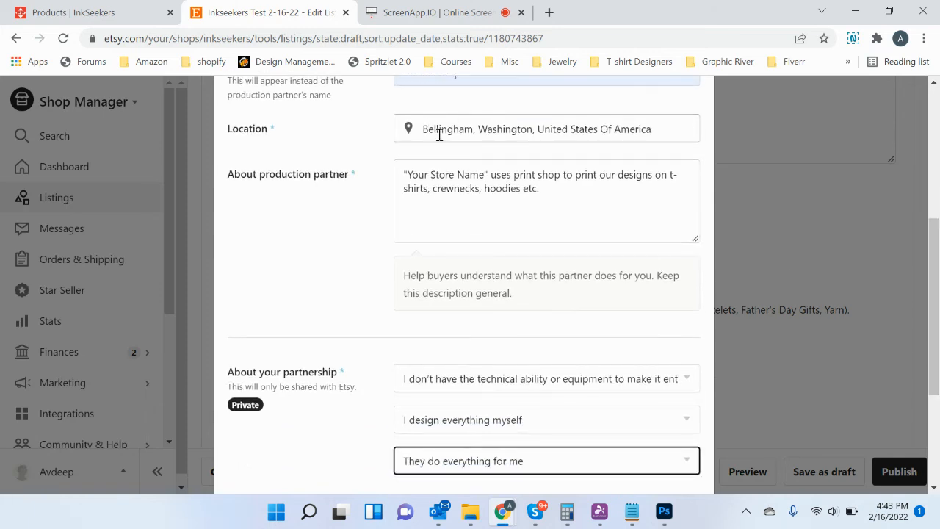
pyautogui.scroll(-2, 612, 313)
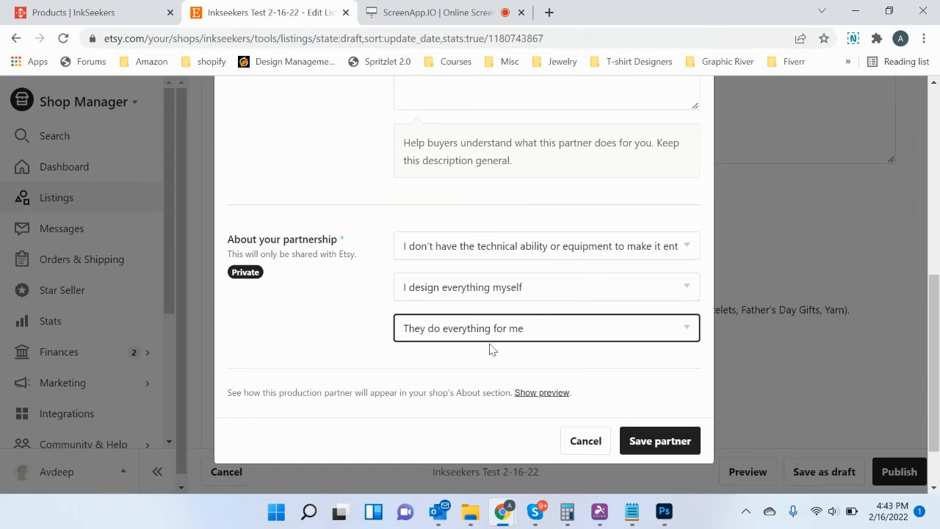
pyautogui.click(674, 446)
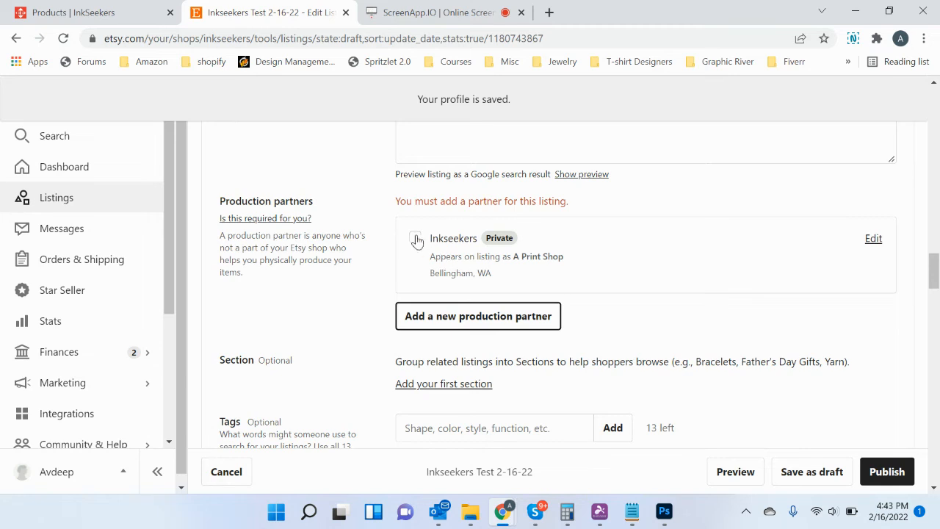
pyautogui.click(415, 241)
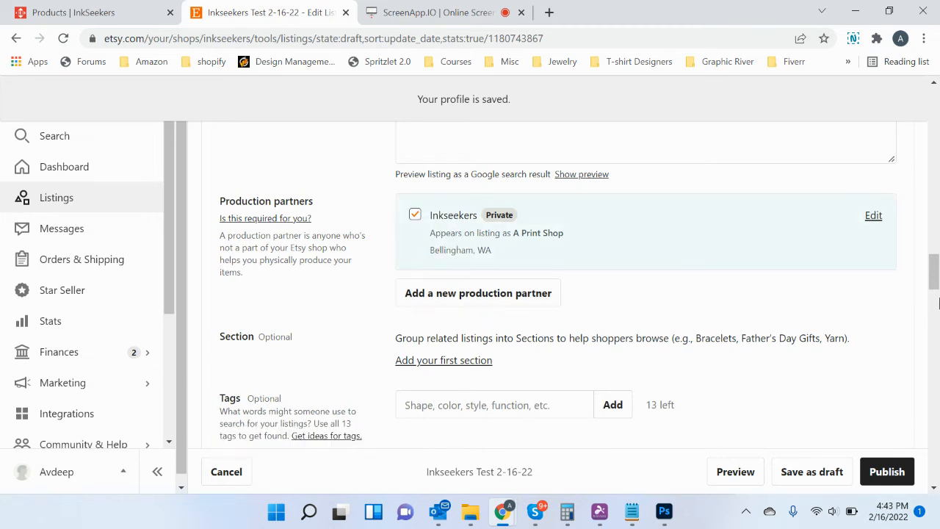
# Link photos to the Color variation and assign the black shirt photo to Jet Black.
pyautogui.moveTo(934, 284); pyautogui.dragTo(934, 352)
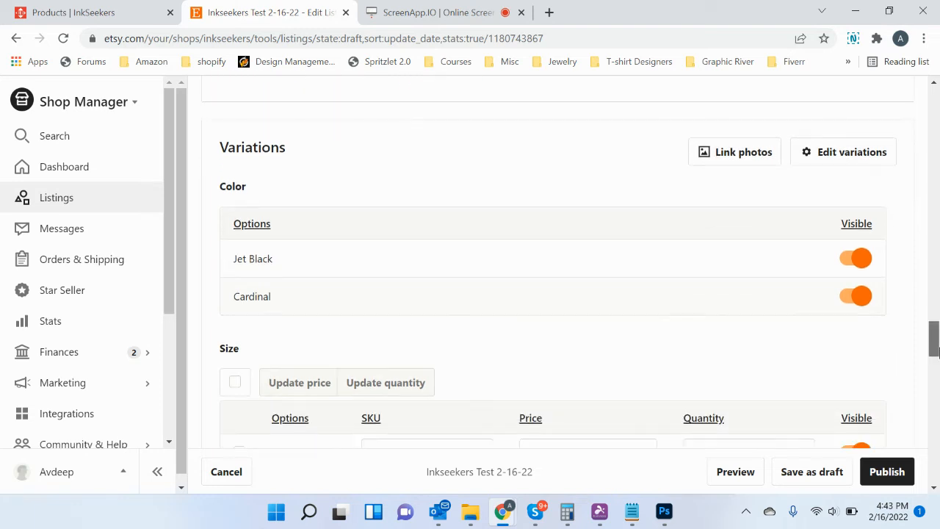
pyautogui.click(739, 162)
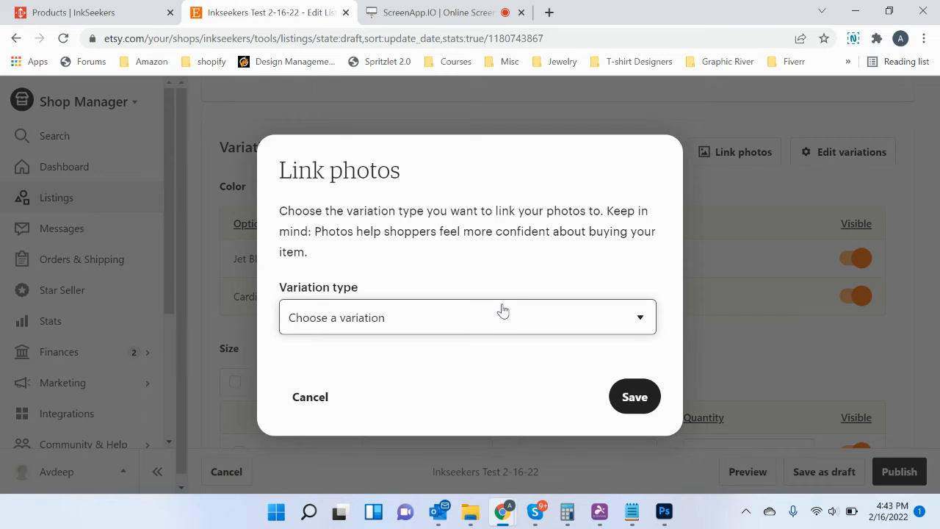
pyautogui.click(458, 319)
pyautogui.click(458, 360)
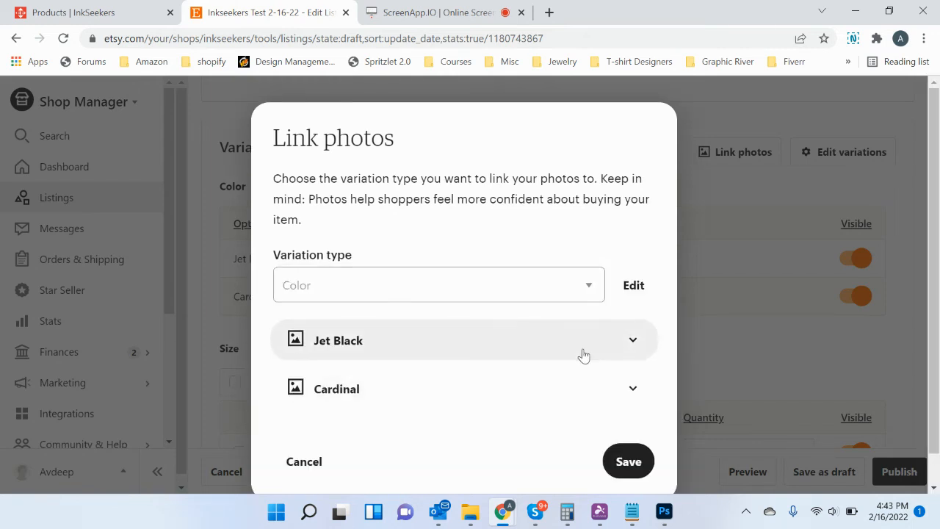
pyautogui.click(629, 341)
pyautogui.click(343, 395)
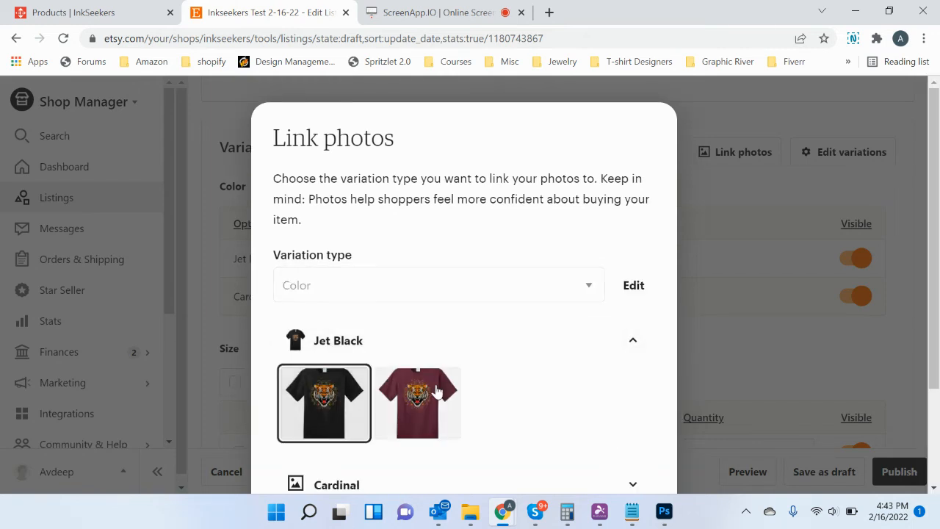
# Assign the maroon shirt photo to the Cardinal color and save the linked variation photos.
pyautogui.click(629, 484)
pyautogui.click(417, 450)
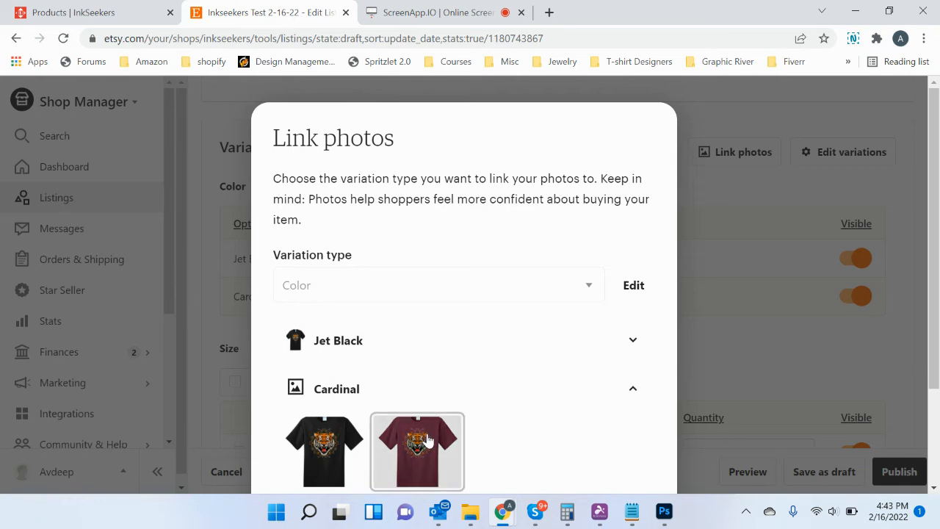
pyautogui.moveTo(936, 289); pyautogui.dragTo(938, 381)
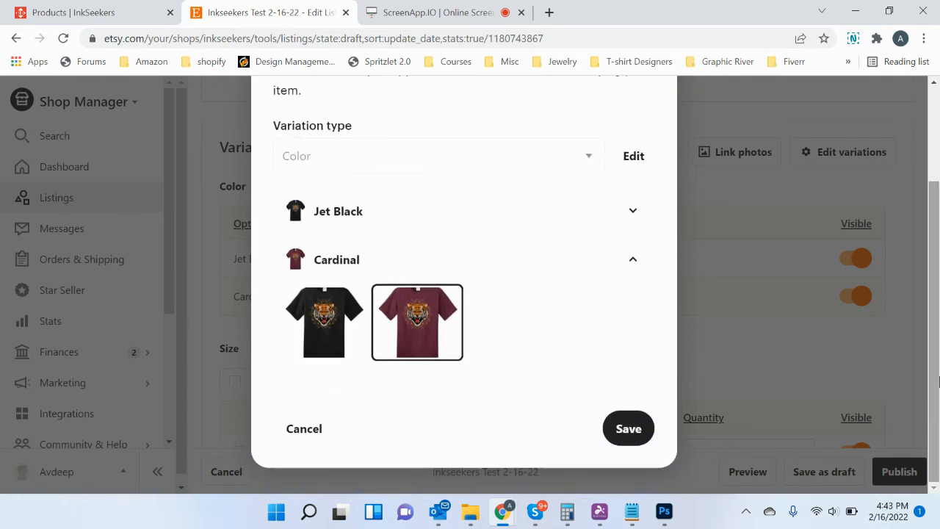
pyautogui.click(623, 429)
# Open the Inkseekers-USPS shipping profile for editing and review its processing time and United States shipping prices.
pyautogui.moveTo(935, 340); pyautogui.dragTo(935, 365)
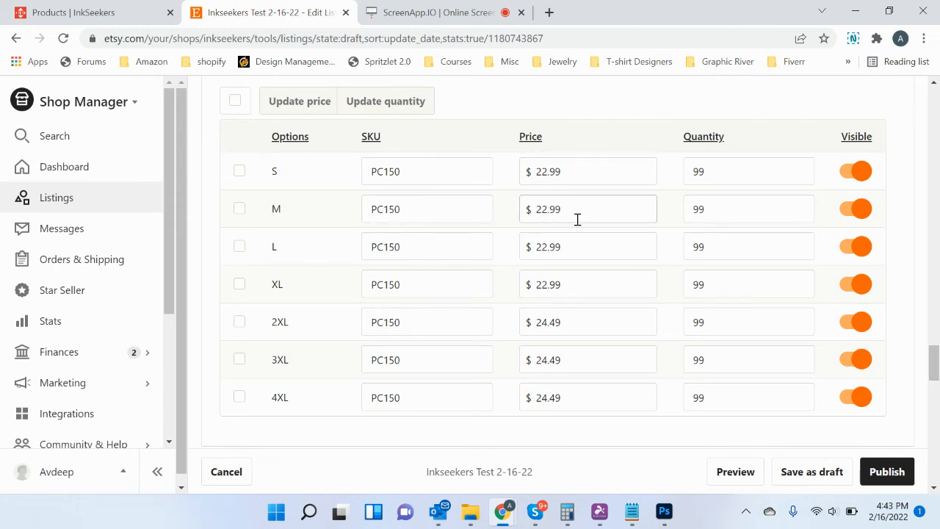
pyautogui.moveTo(935, 363); pyautogui.dragTo(935, 425)
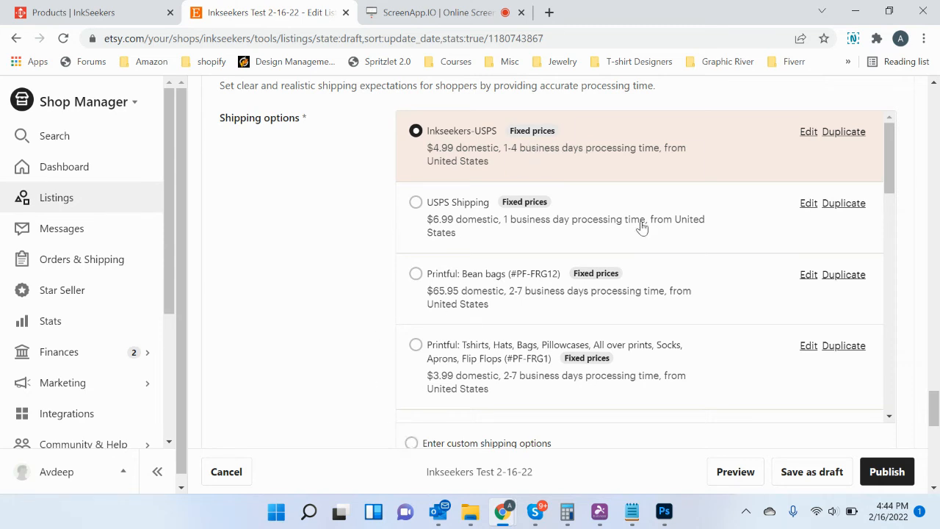
pyautogui.click(809, 132)
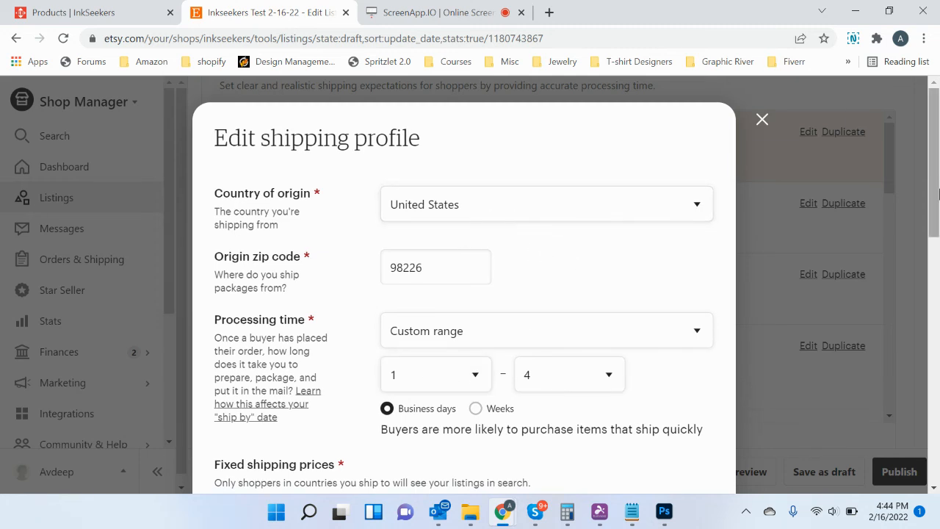
pyautogui.scroll(-2, 937, 217)
pyautogui.moveTo(938, 213); pyautogui.dragTo(938, 220)
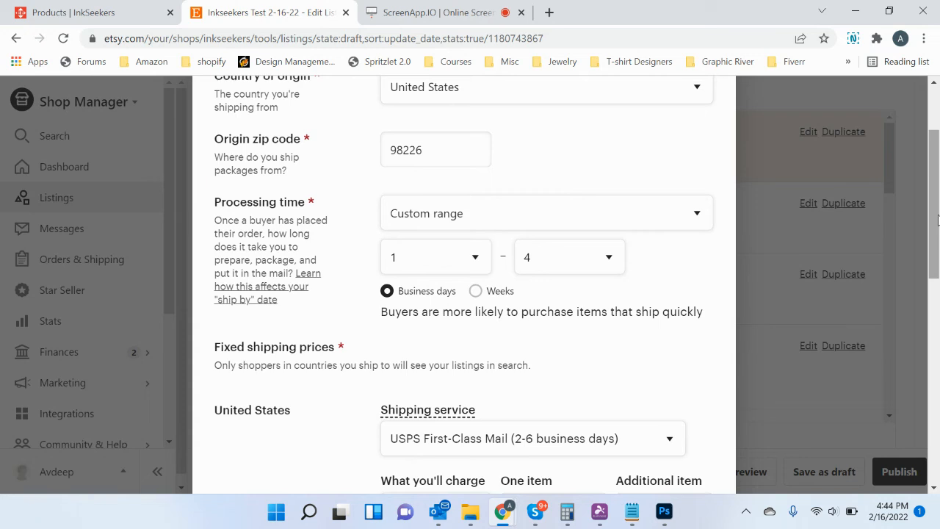
pyautogui.moveTo(939, 220); pyautogui.dragTo(938, 282)
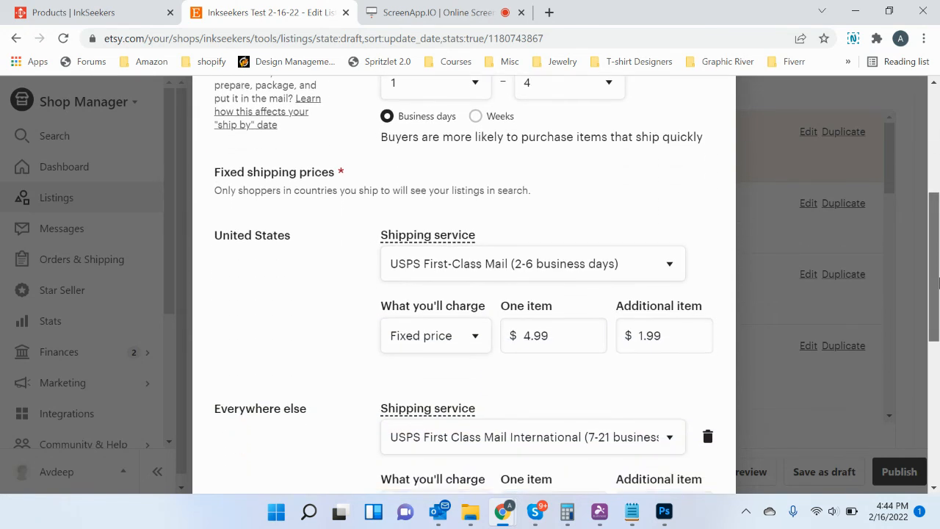
pyautogui.click(564, 335)
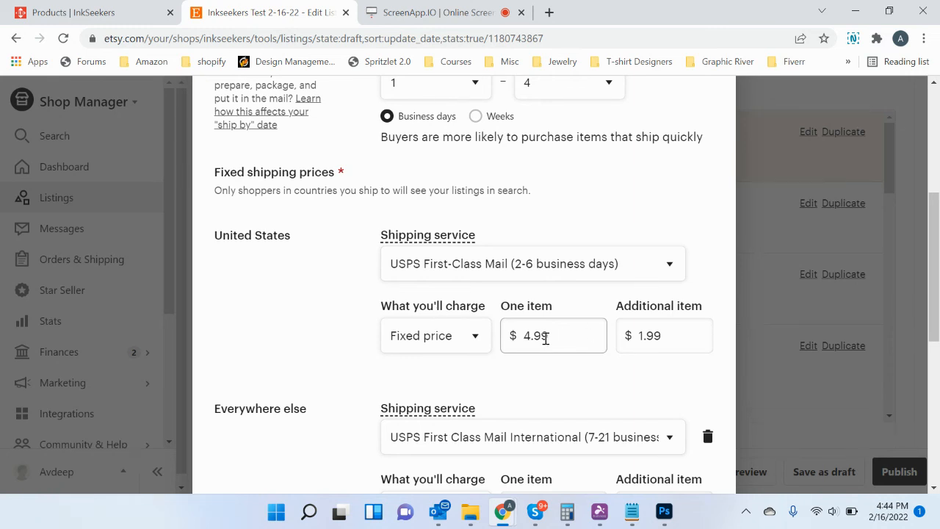
pyautogui.moveTo(933, 267); pyautogui.dragTo(934, 190)
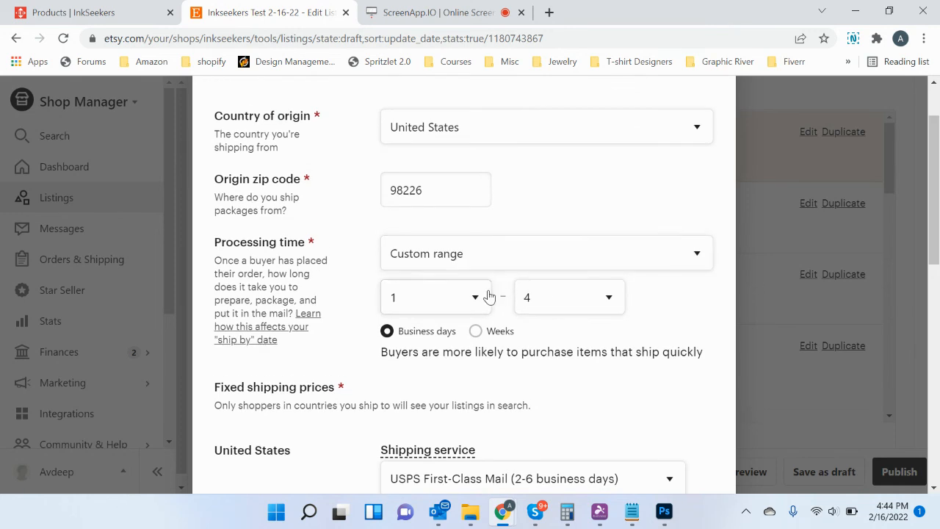
# Set the shipping profile's custom processing time range to 2–5 business days.
pyautogui.click(489, 296)
pyautogui.click(445, 341)
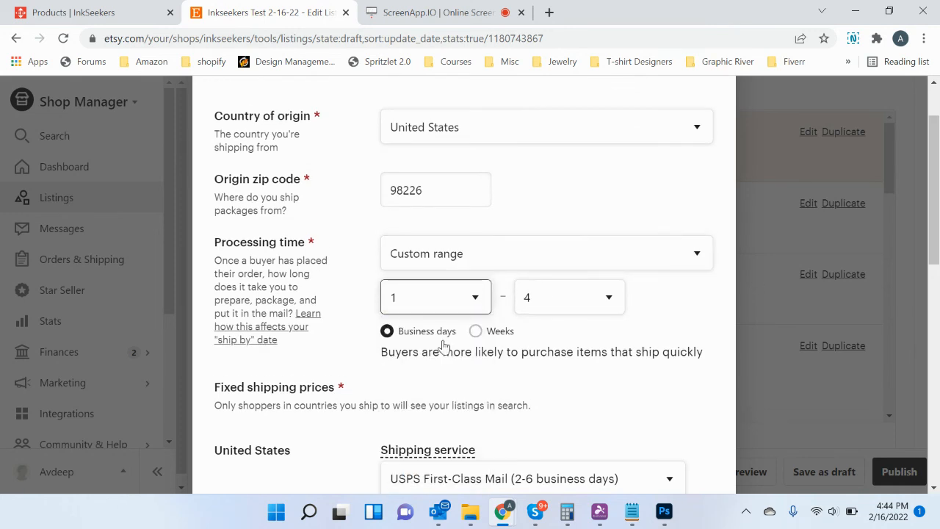
pyautogui.click(611, 307)
pyautogui.click(579, 373)
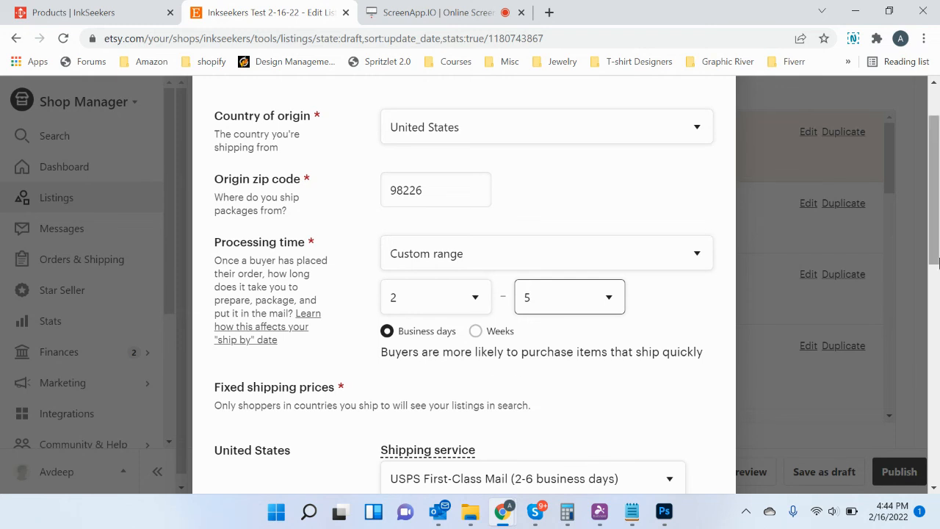
# Check the United States shipping price and the available charge options in the shipping profile.
pyautogui.moveTo(936, 235); pyautogui.dragTo(936, 288)
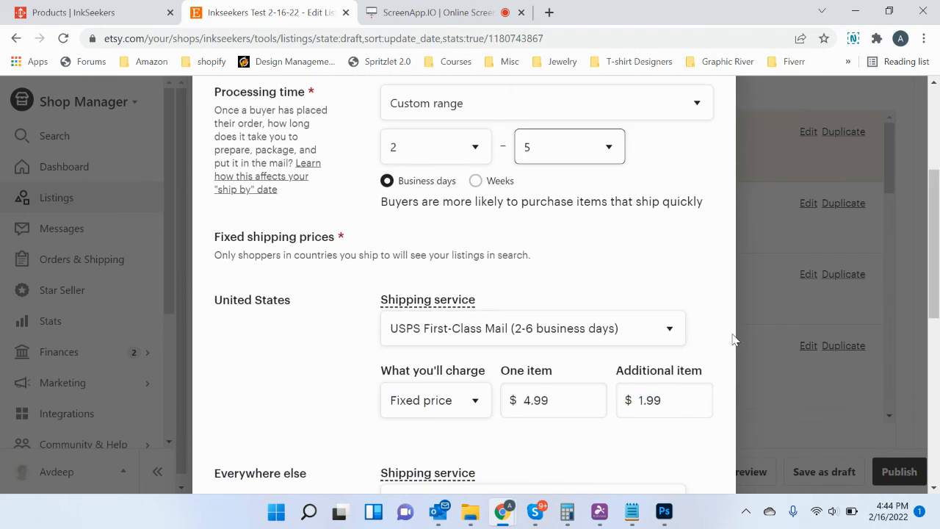
pyautogui.click(558, 396)
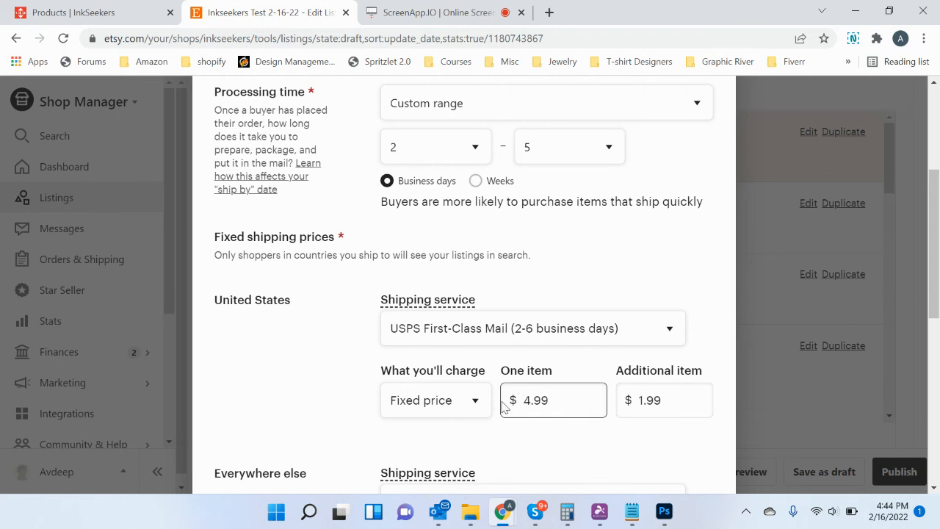
pyautogui.click(477, 400)
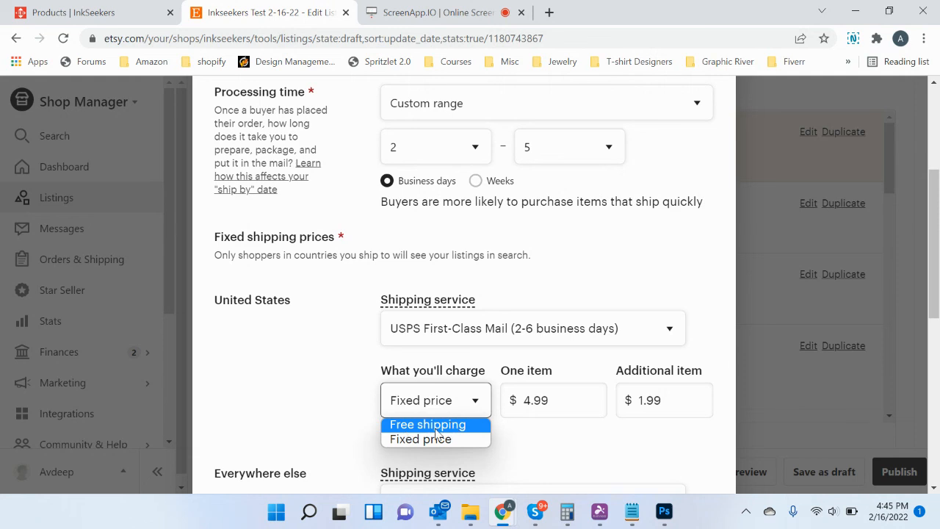
# Set the Everywhere else shipping prices to $10.99 for one item and $6.99 per additional item, and save the profile.
pyautogui.moveTo(935, 211); pyautogui.dragTo(939, 298)
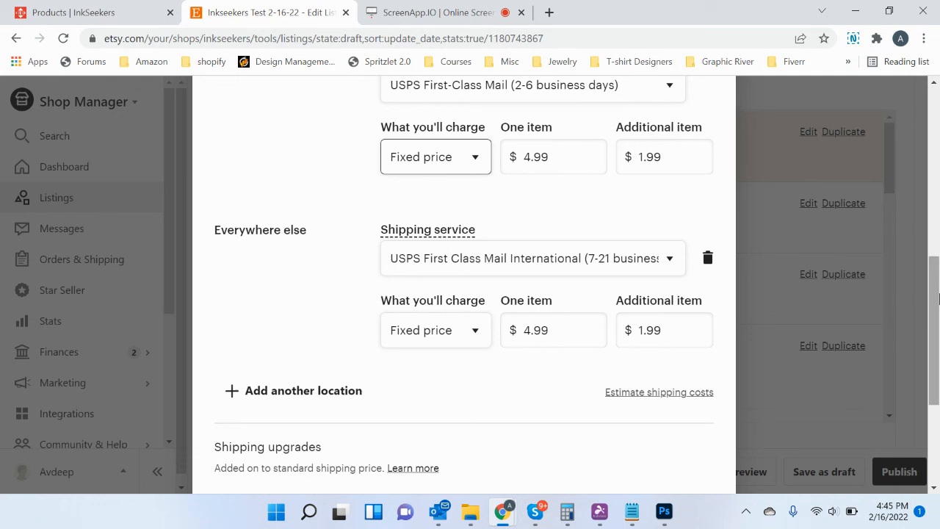
pyautogui.moveTo(526, 329); pyautogui.dragTo(529, 330)
pyautogui.write('10')
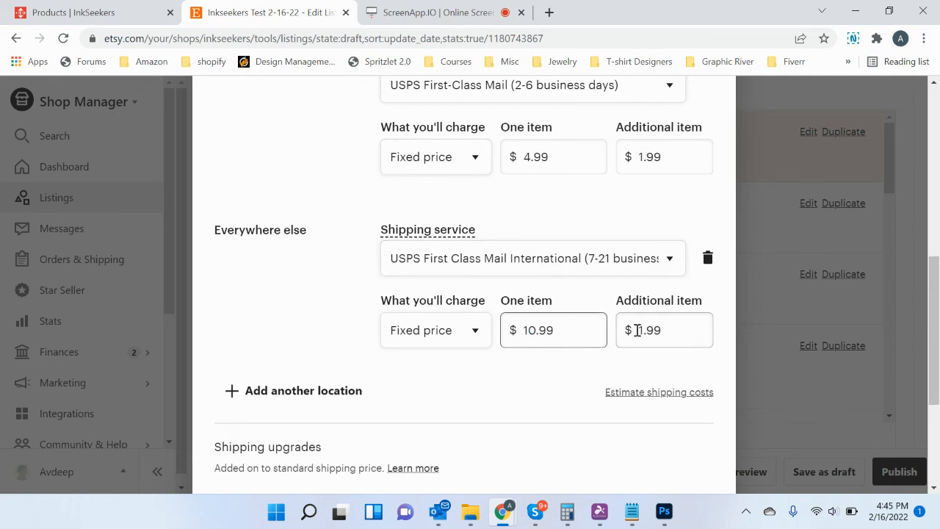
pyautogui.moveTo(643, 331); pyautogui.dragTo(636, 331)
pyautogui.write('6')
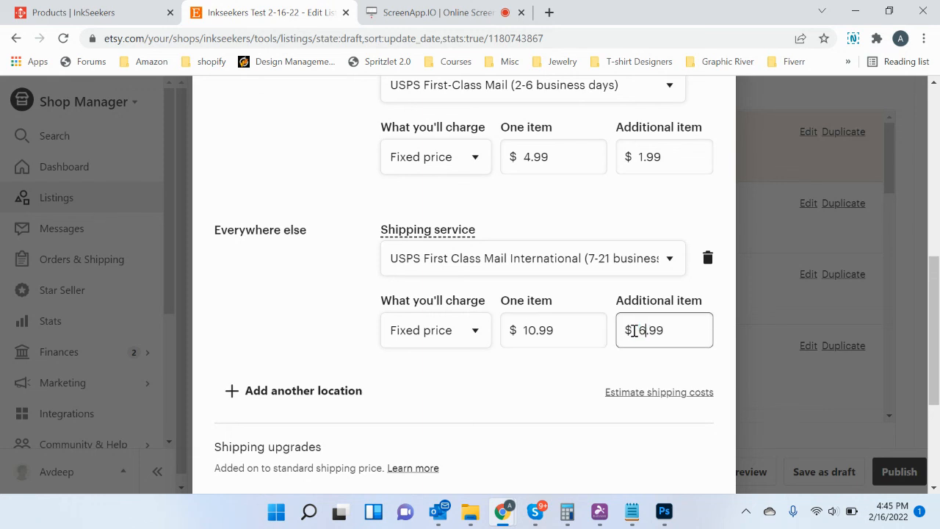
pyautogui.scroll(-3, 937, 434)
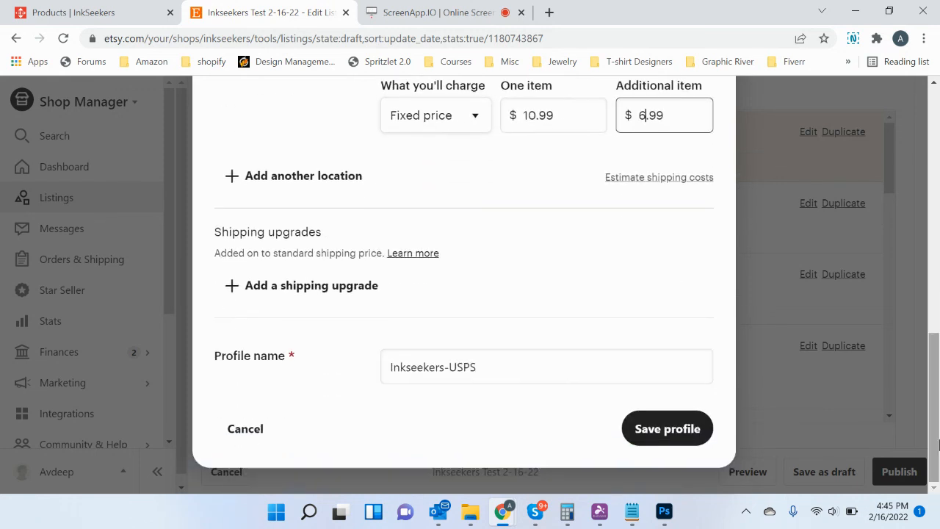
pyautogui.click(668, 430)
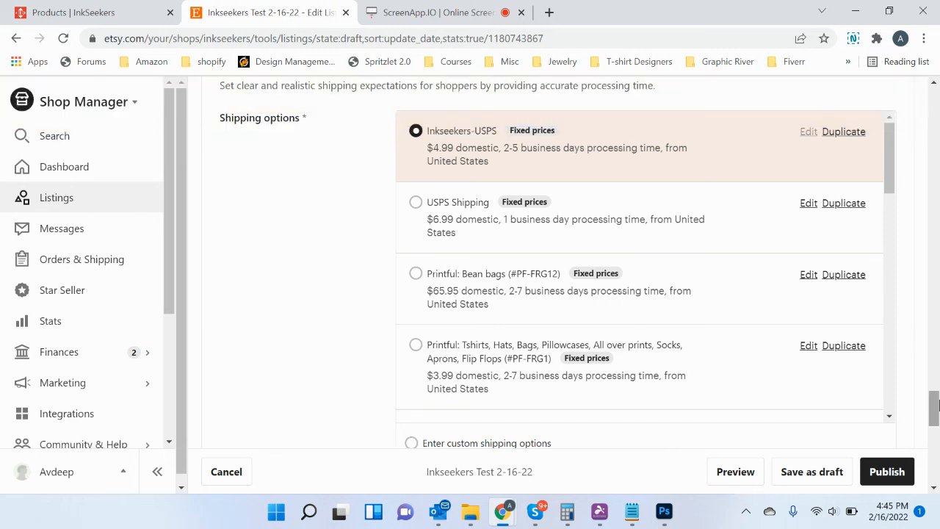
# Review the listing's personalization, shipping and customs sections and save the listing as a draft.
pyautogui.moveTo(935, 407); pyautogui.dragTo(935, 388)
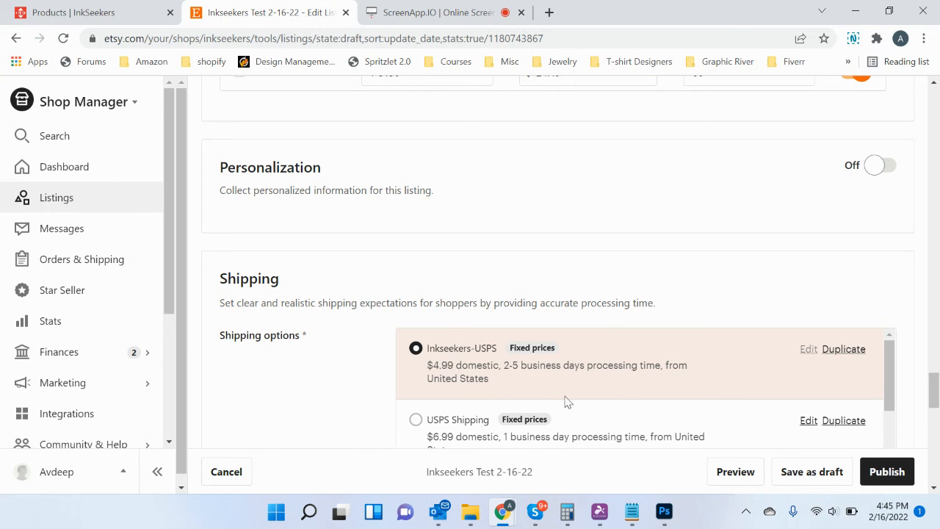
pyautogui.moveTo(934, 389); pyautogui.dragTo(933, 426)
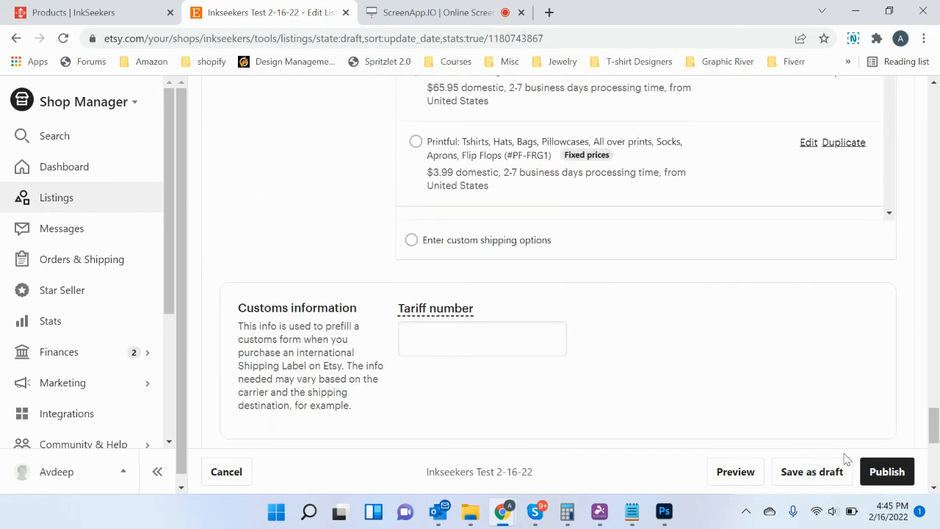
pyautogui.click(810, 474)
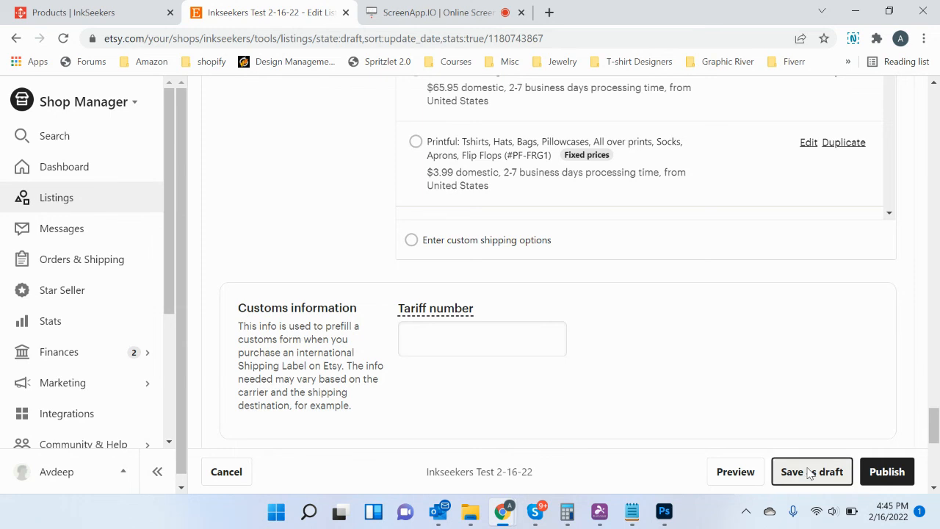